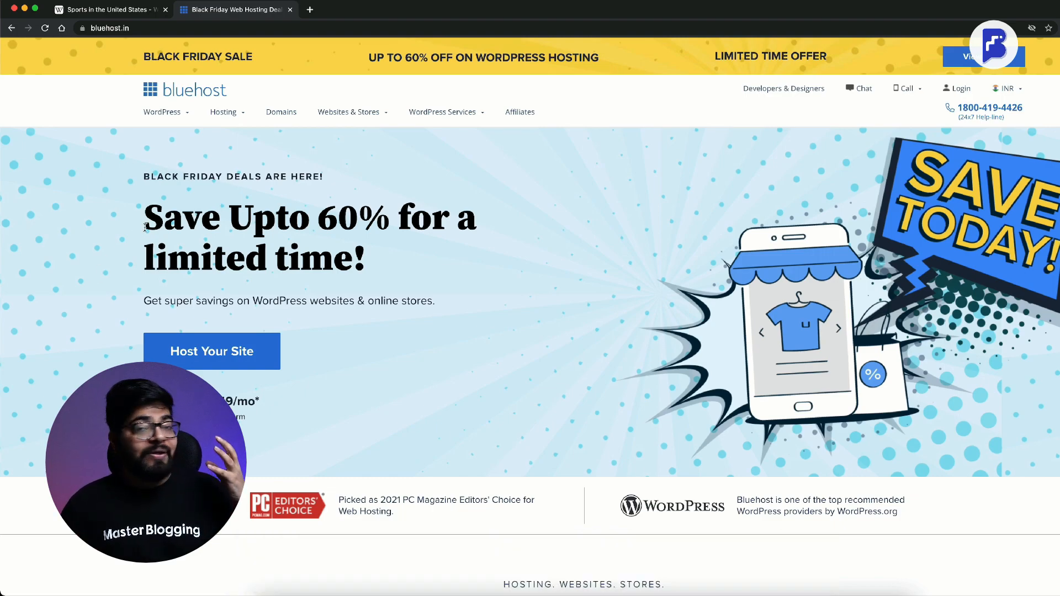
# - Open the WordPress hosting pricing page from the Black Friday sale offer on the Bluehost homepage
pyautogui.moveTo(427, 121)
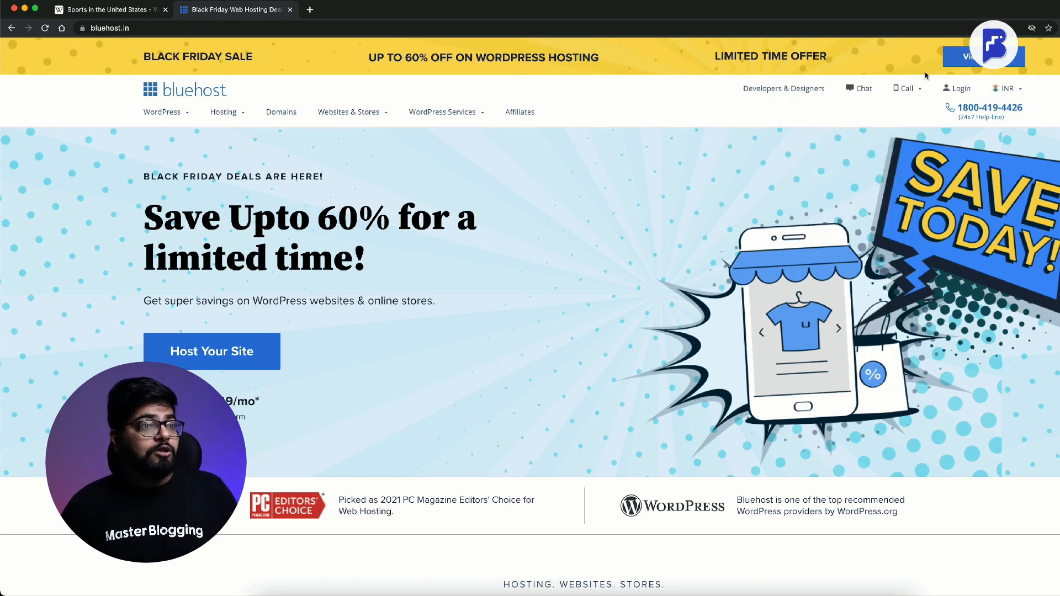
pyautogui.click(959, 65)
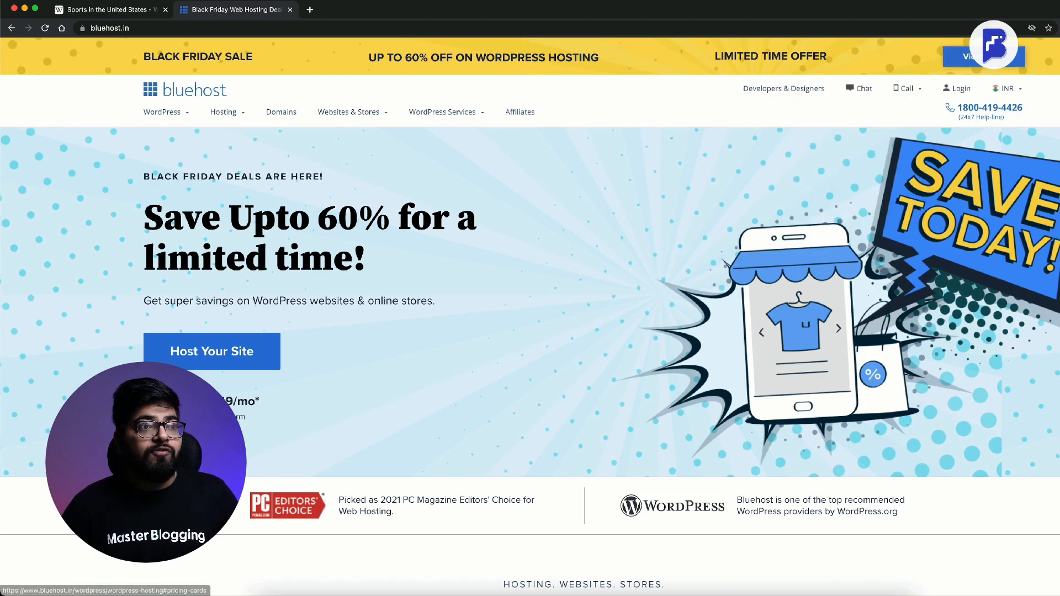
pyautogui.moveTo(907, 88)
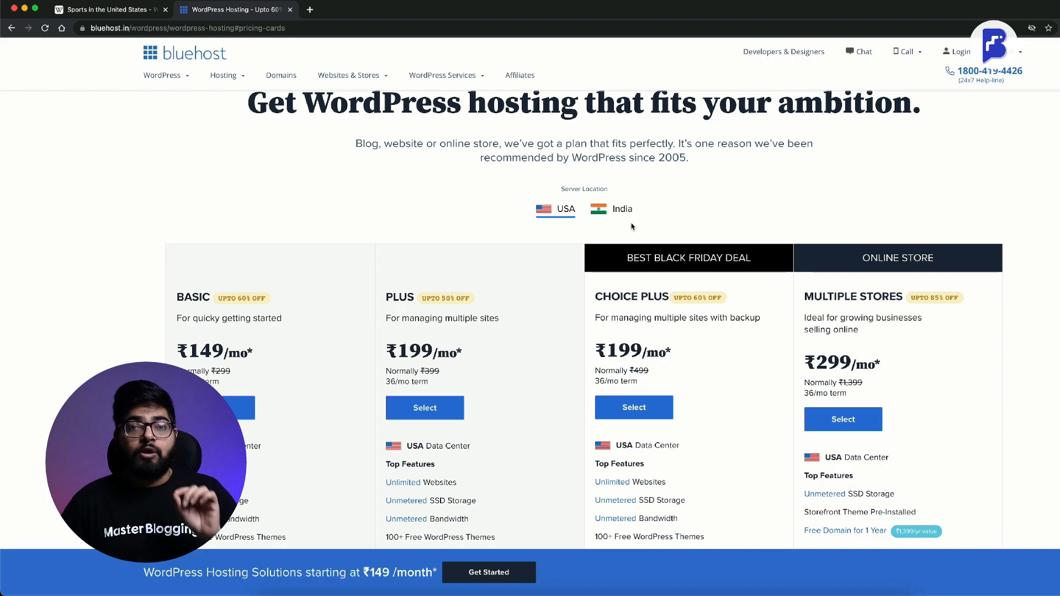
# - Examine the WordPress hosting plans, checking how many websites the Basic plan allows
pyautogui.scroll(-2, 376, 222)
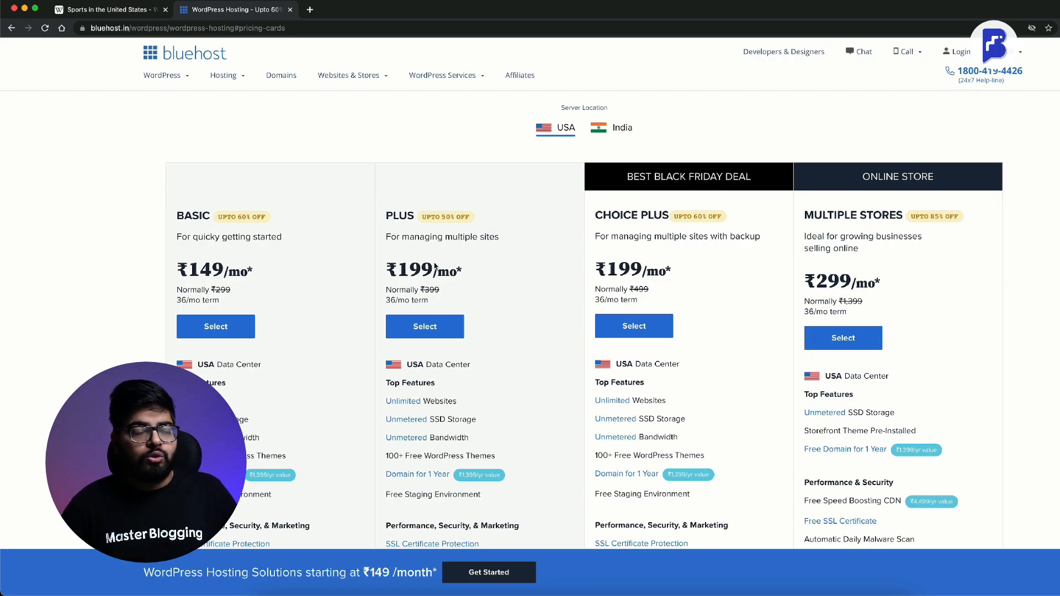
pyautogui.scroll(-2, 291, 270)
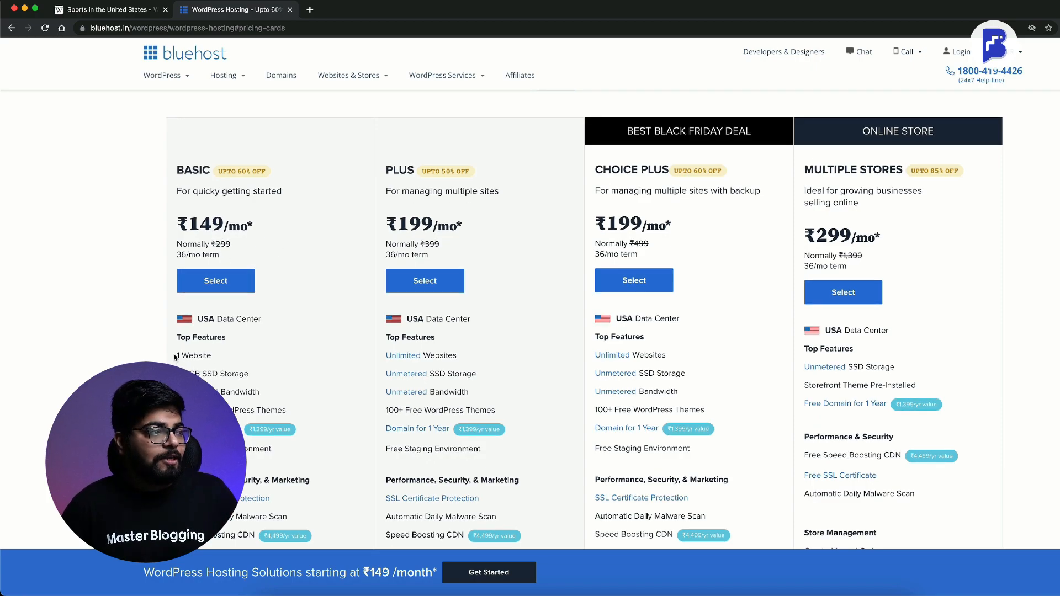
pyautogui.scroll(-1, 176, 359)
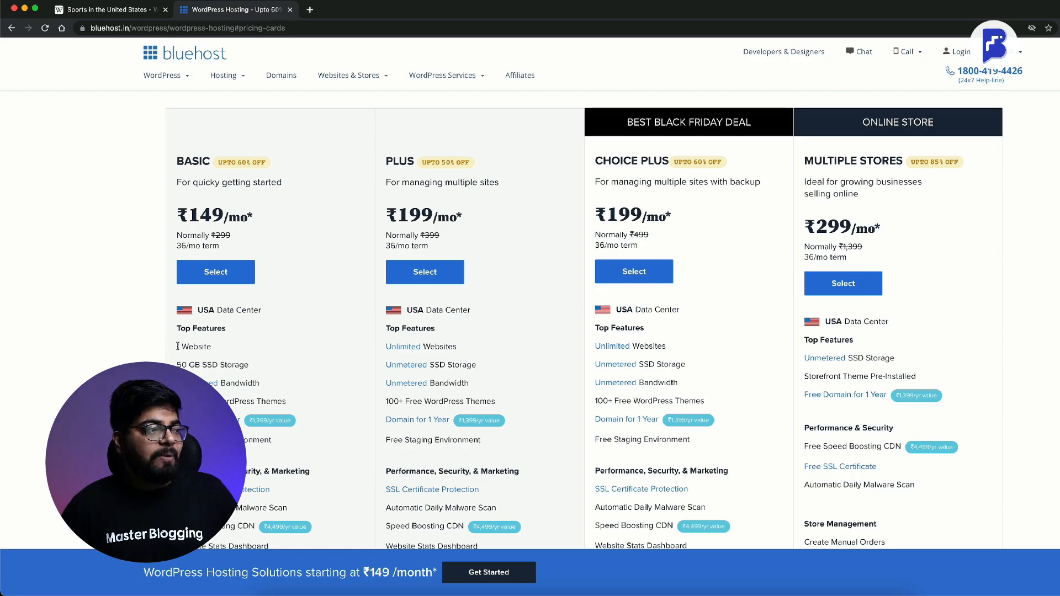
pyautogui.moveTo(177, 346); pyautogui.dragTo(211, 347)
pyautogui.scroll(-1, 261, 337)
pyautogui.click(261, 337)
pyautogui.scroll(2, 291, 326)
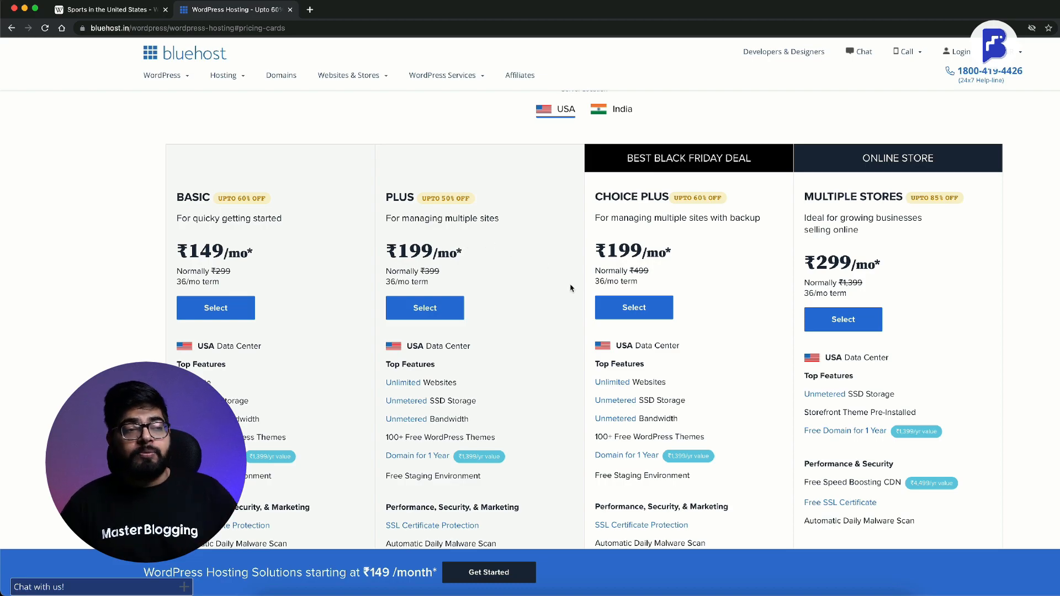
# - Examine the Choice Plus plan's billing term, website and storage limits, free domain and security features
pyautogui.scroll(-1, 537, 320)
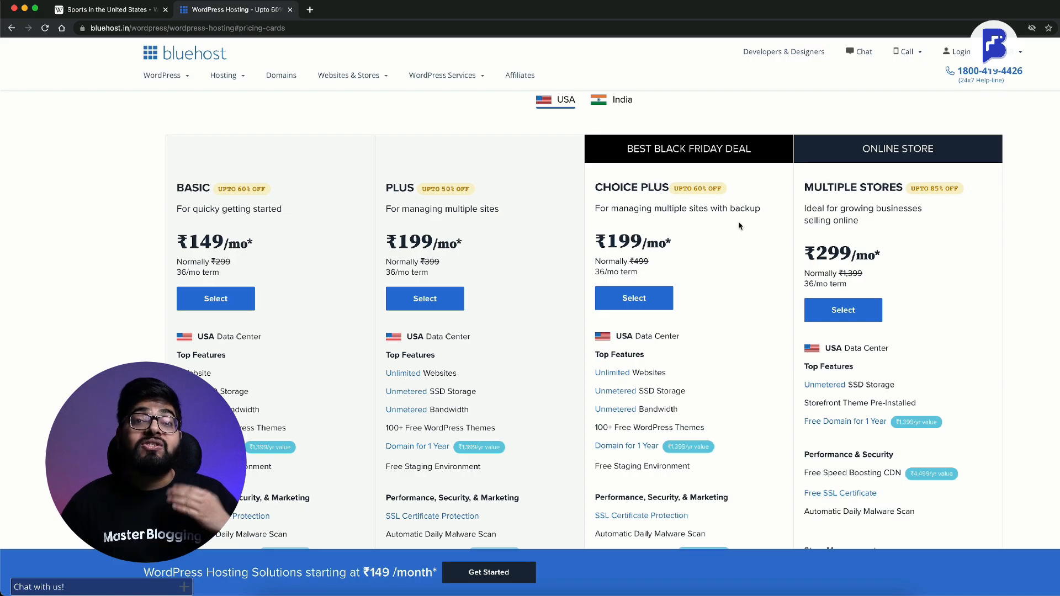
pyautogui.moveTo(594, 272); pyautogui.dragTo(699, 276)
pyautogui.click(708, 276)
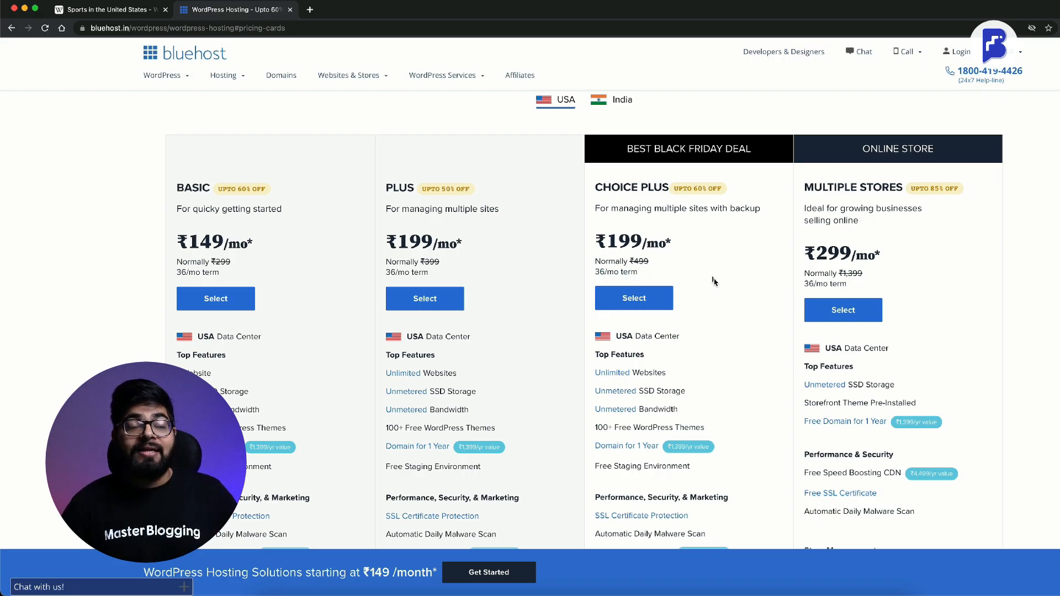
pyautogui.scroll(-1, 716, 283)
pyautogui.scroll(-4, 717, 284)
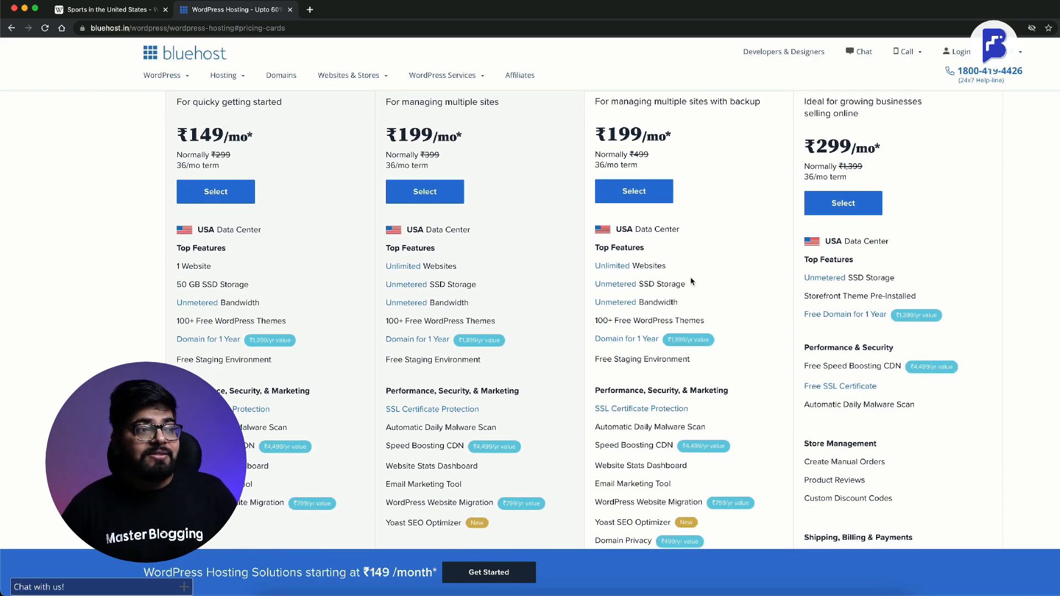
pyautogui.scroll(-1, 634, 280)
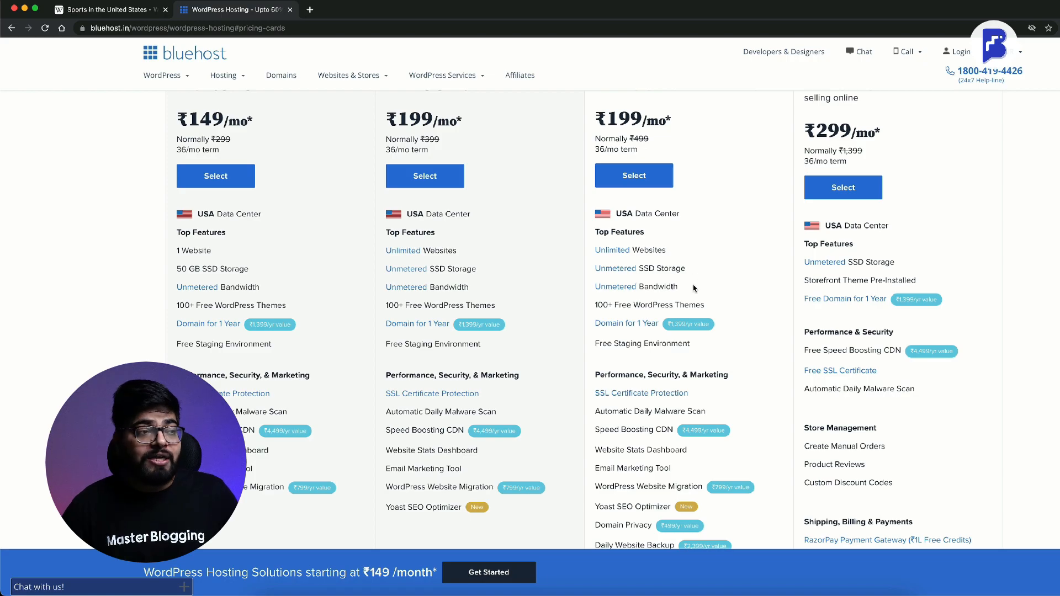
pyautogui.moveTo(607, 303)
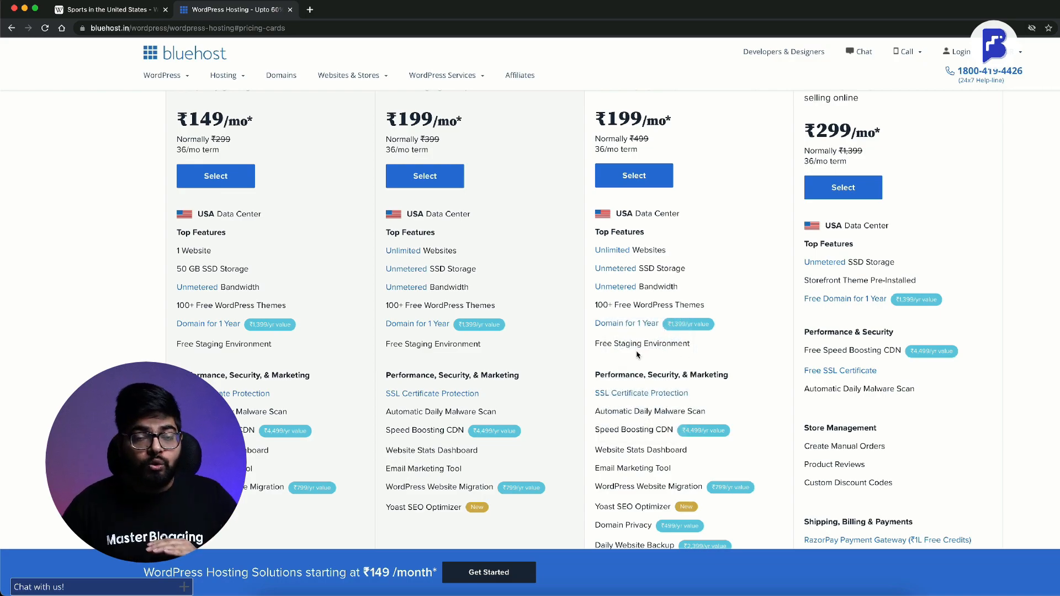
pyautogui.scroll(1, 697, 286)
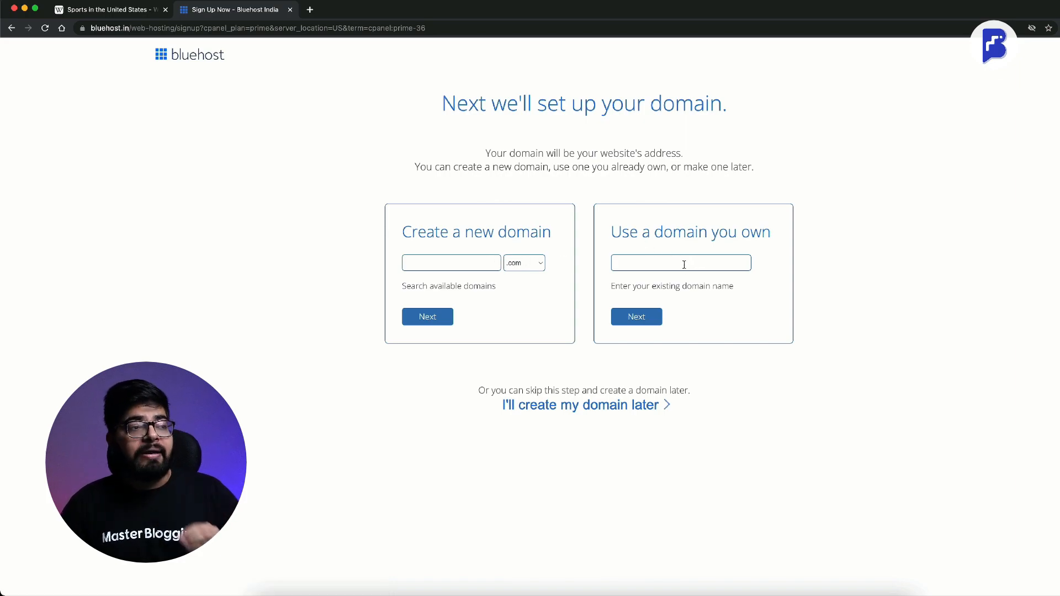
# - Postpone creating the domain and keep the Choice Plus Web Hosting 36 Month account plan at ₹199/mo
pyautogui.click(595, 408)
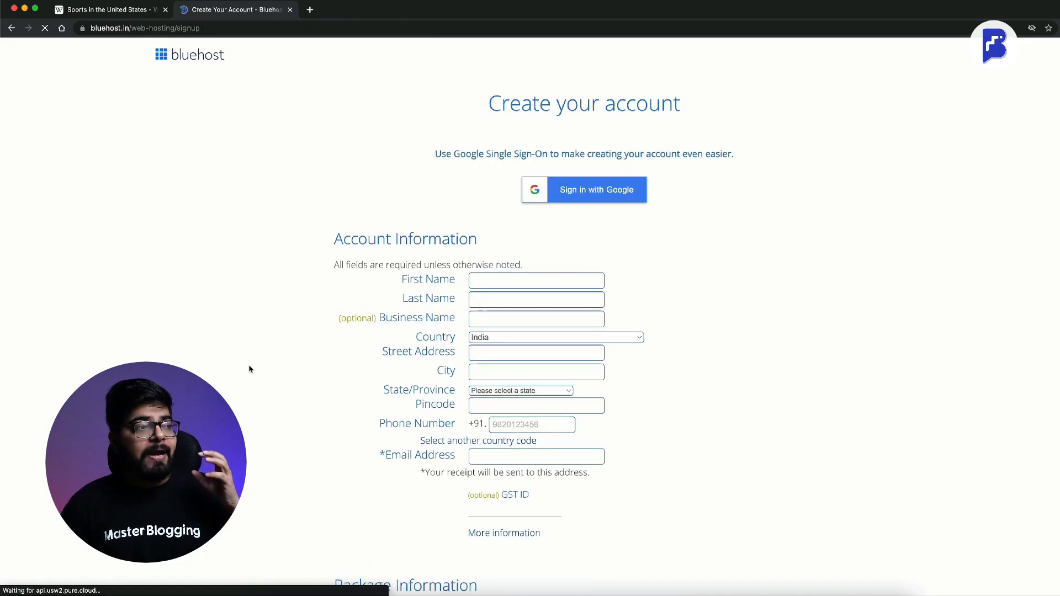
pyautogui.scroll(-3, 249, 369)
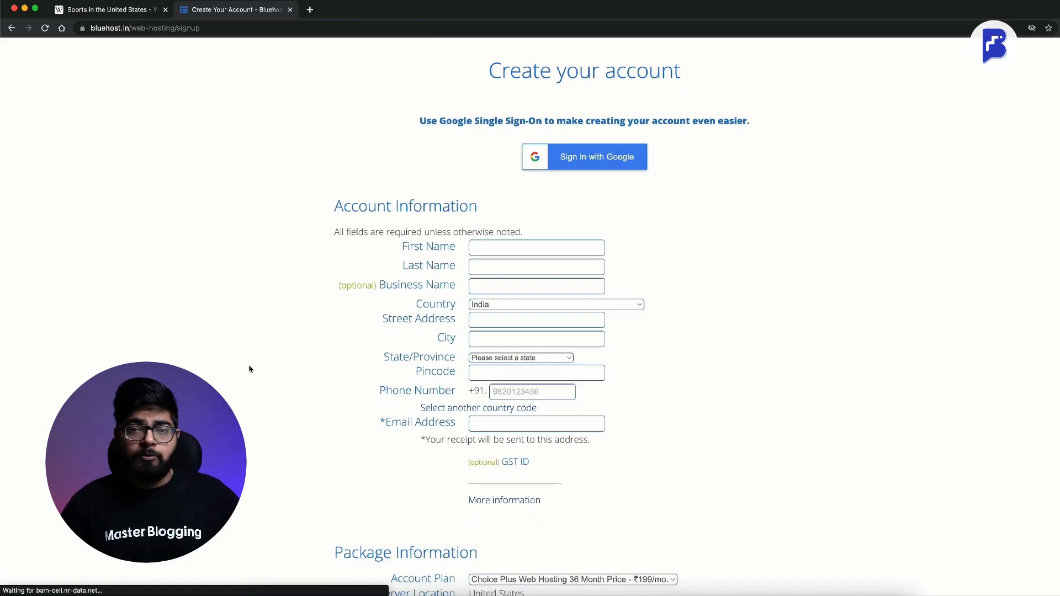
pyautogui.scroll(-7, 249, 369)
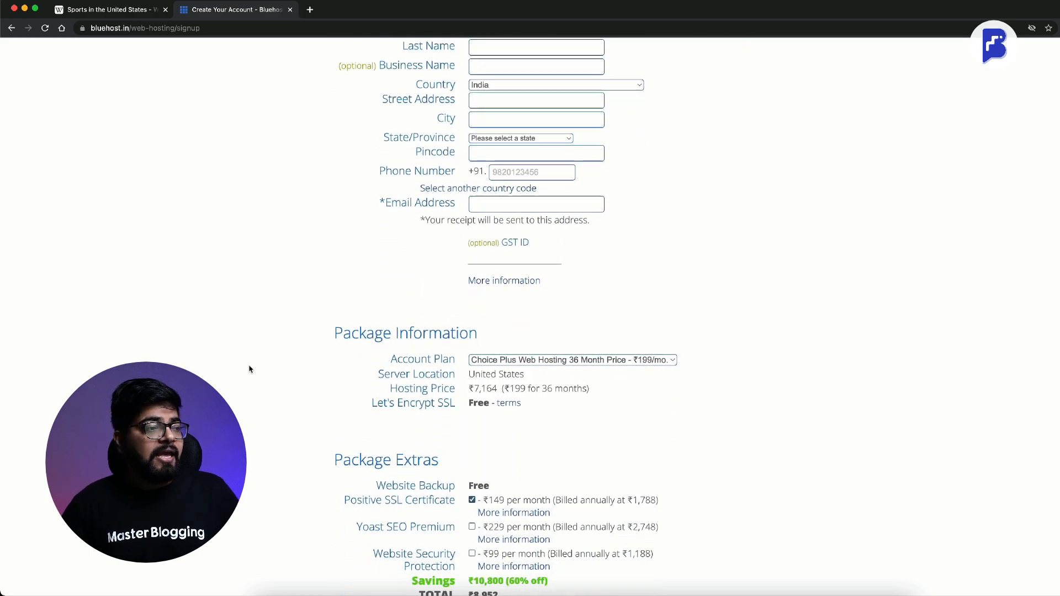
pyautogui.click(632, 341)
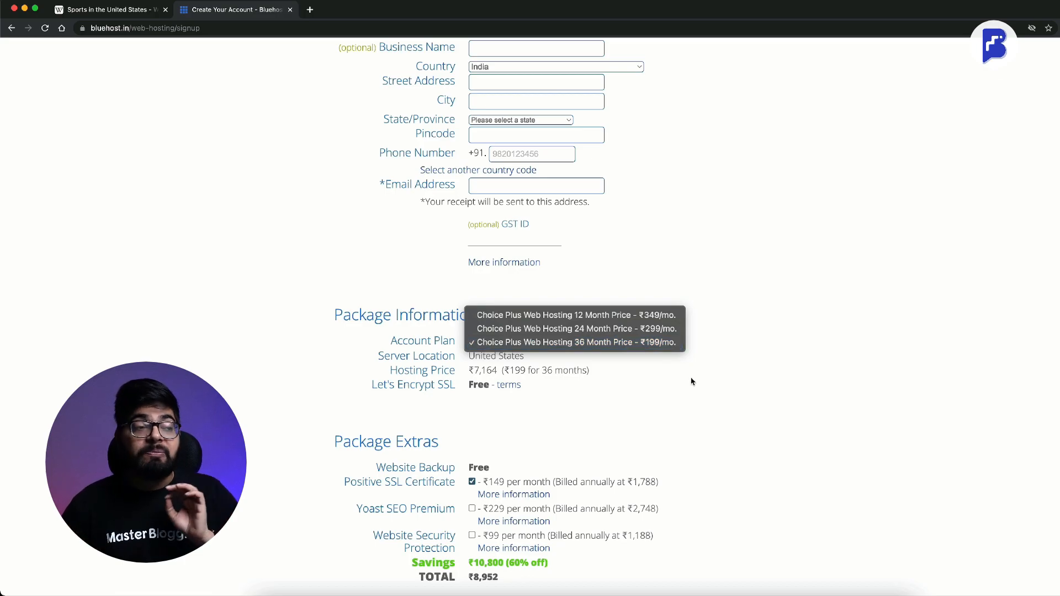
pyautogui.click(713, 375)
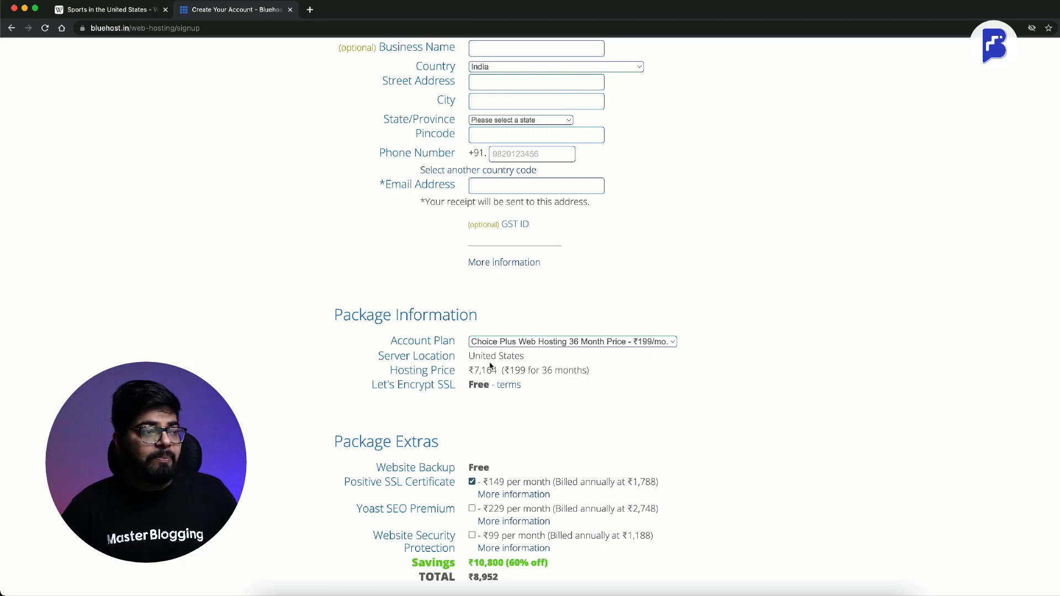
# - Remove the Positive SSL Certificate from the package extras and agree to the Auto Renewal Terms, Terms of Service and Cancellation Policy
pyautogui.scroll(-2, 381, 372)
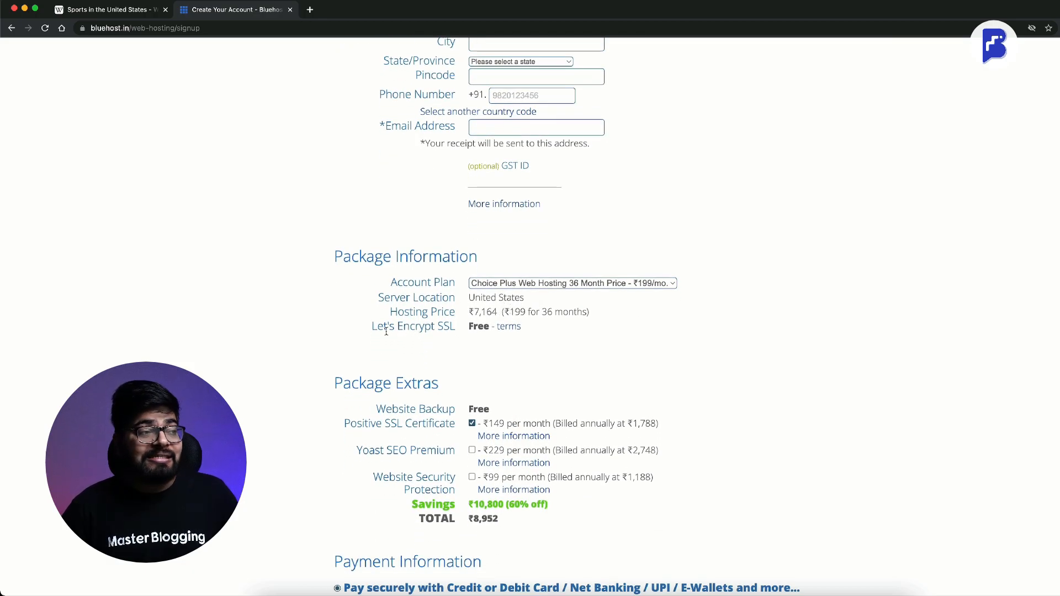
pyautogui.scroll(-4, 270, 355)
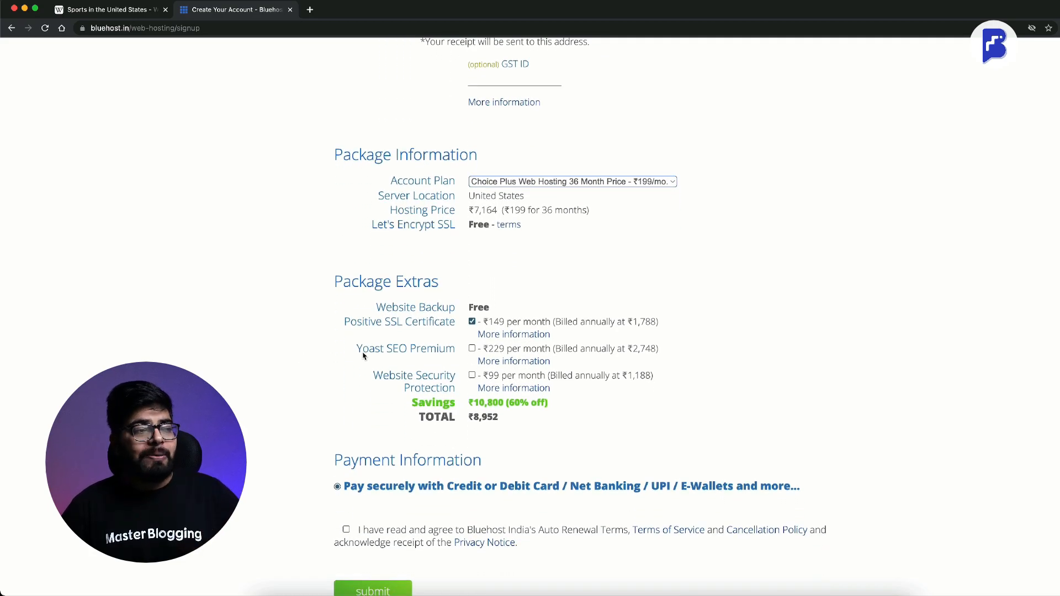
pyautogui.click(473, 323)
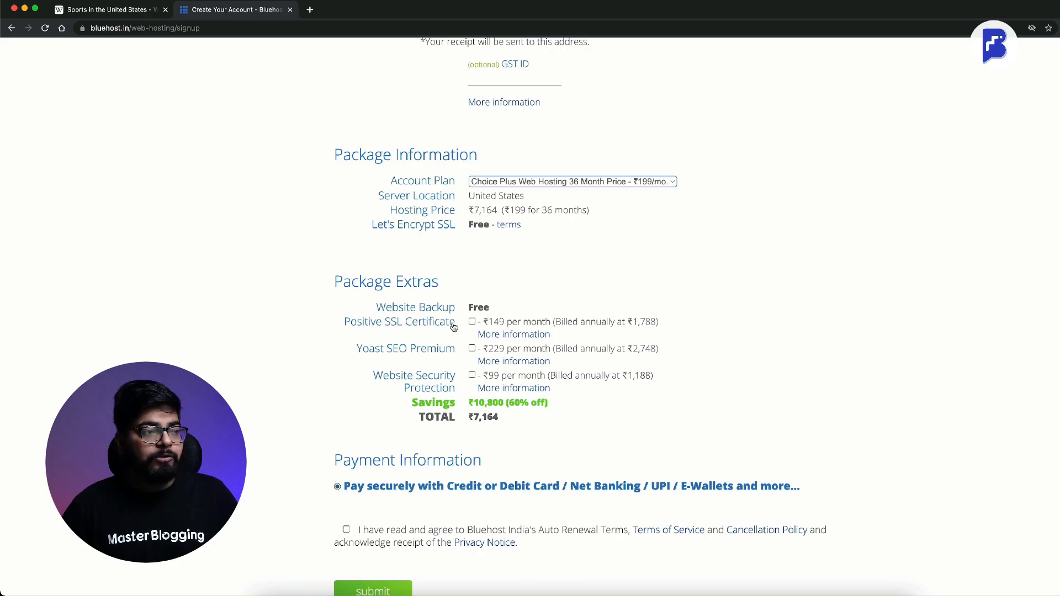
pyautogui.scroll(-1, 296, 354)
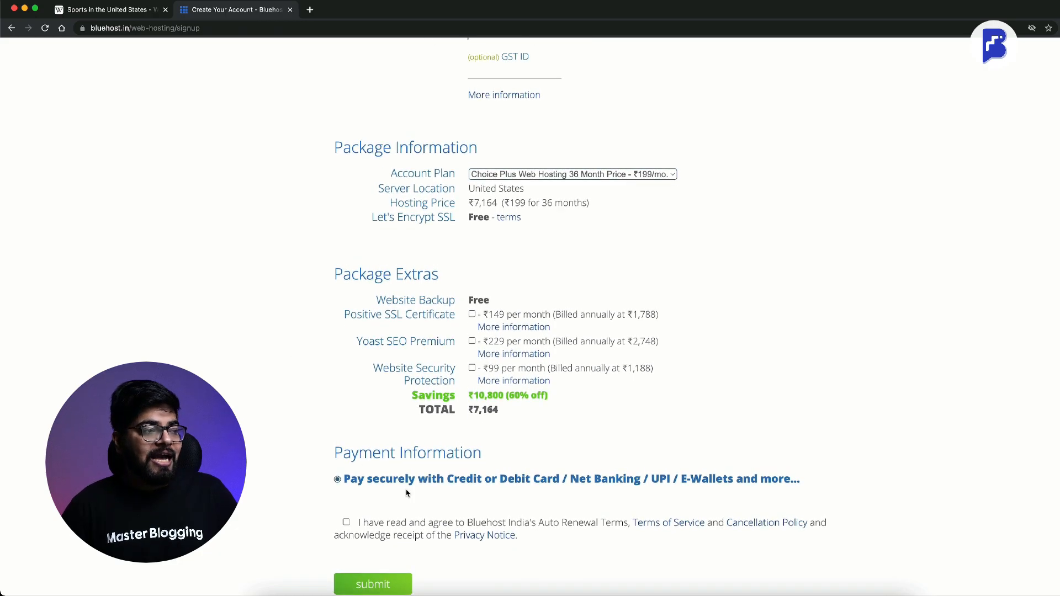
pyautogui.click(346, 520)
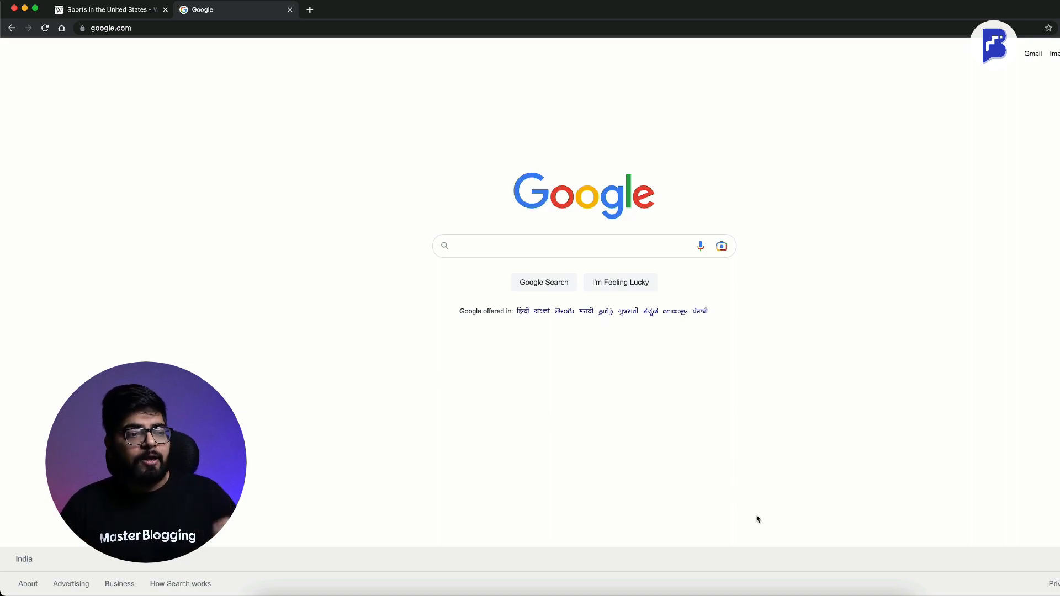
# - Switch to the VPN app and connect to the first recent United States server
pyautogui.click(776, 592)
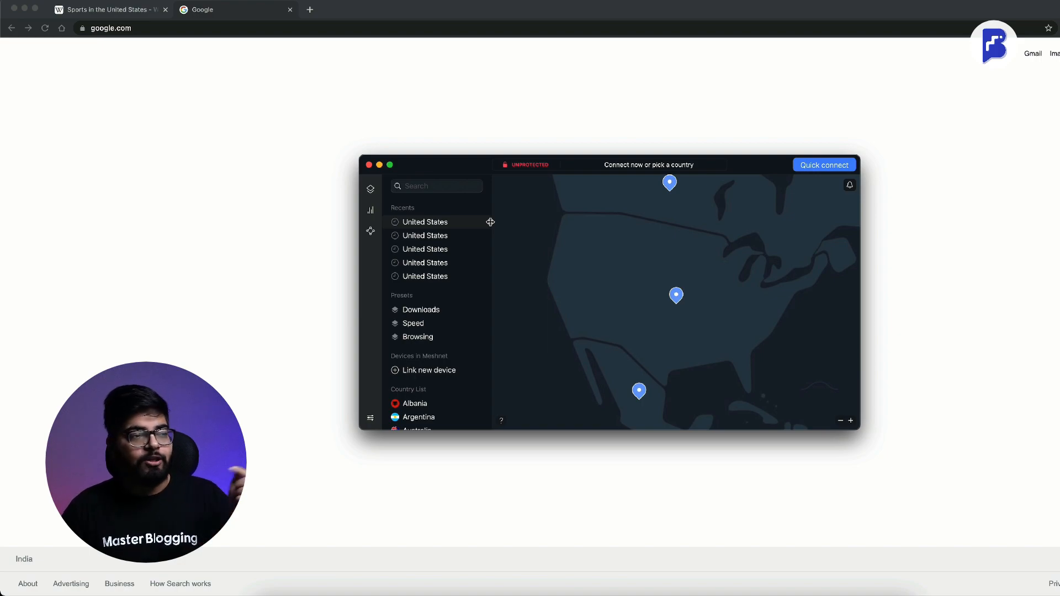
pyautogui.click(434, 227)
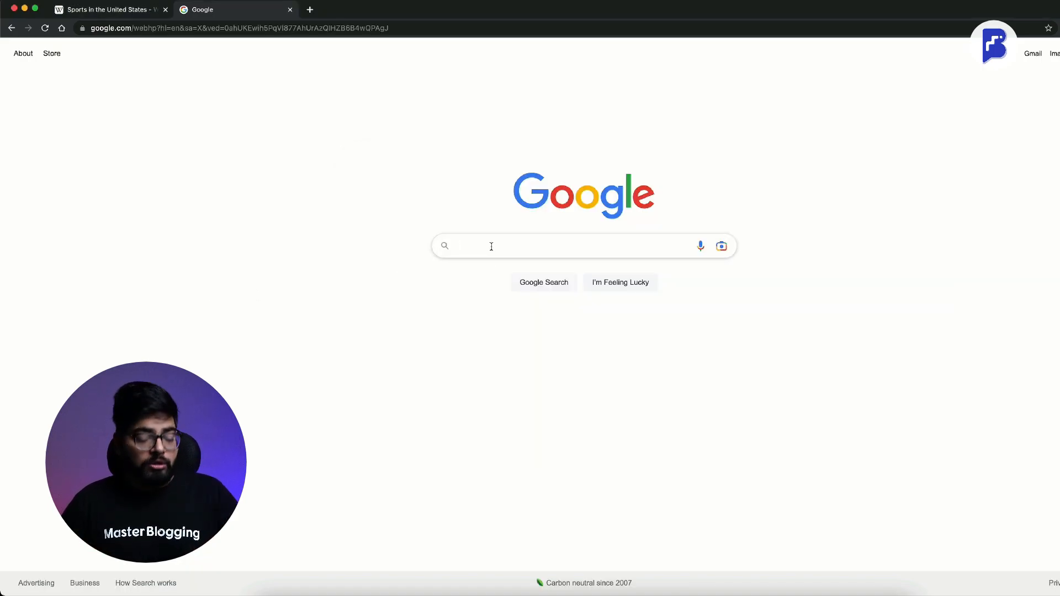
# - Search Google for the suggested question "is basketball a contact sport" and look through the results
pyautogui.write('bask')
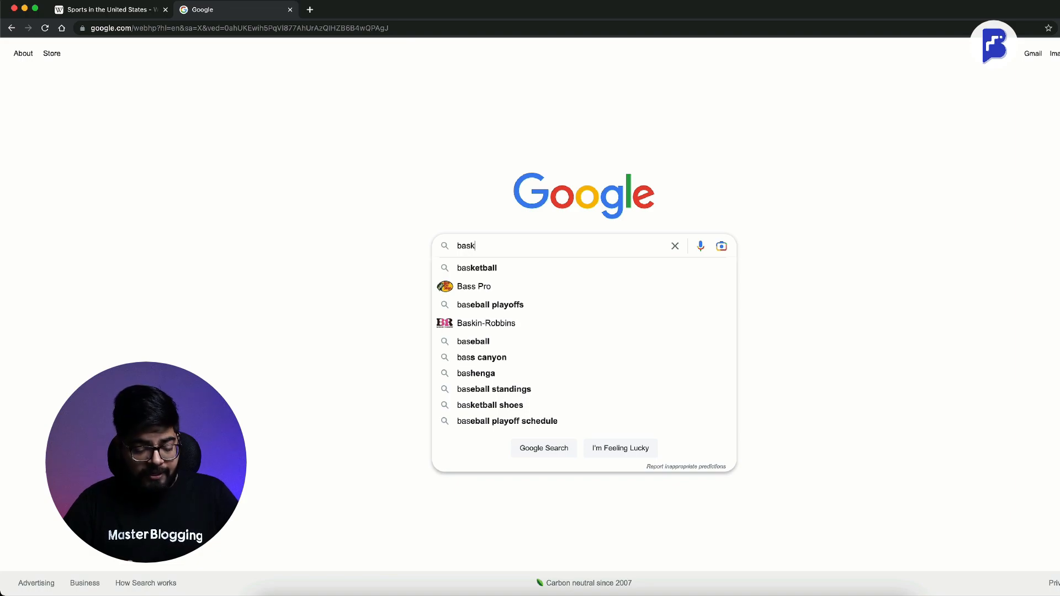
pyautogui.write('etball')
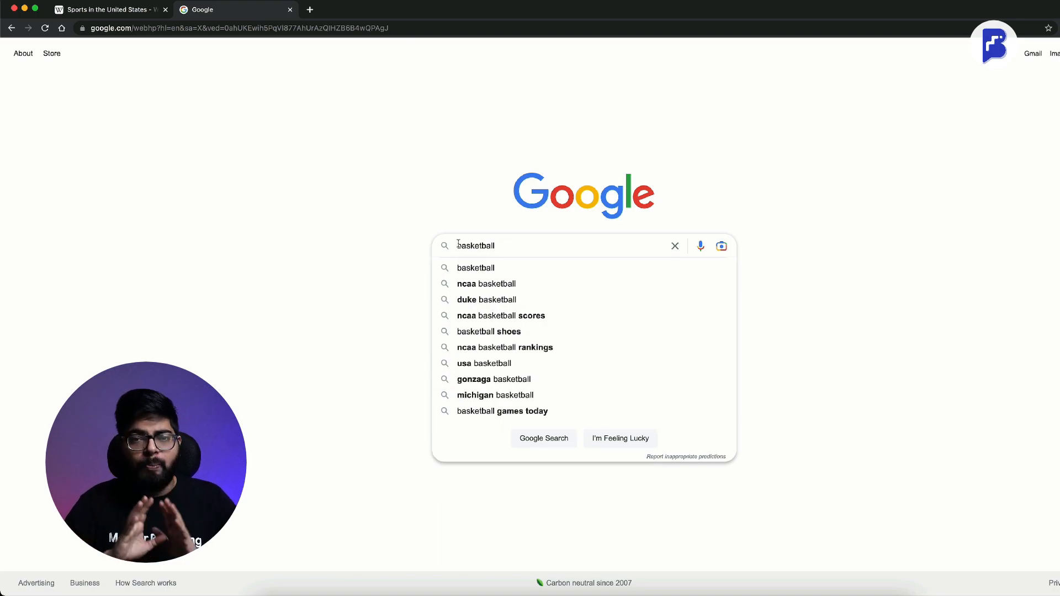
pyautogui.click(458, 245)
pyautogui.write('is')
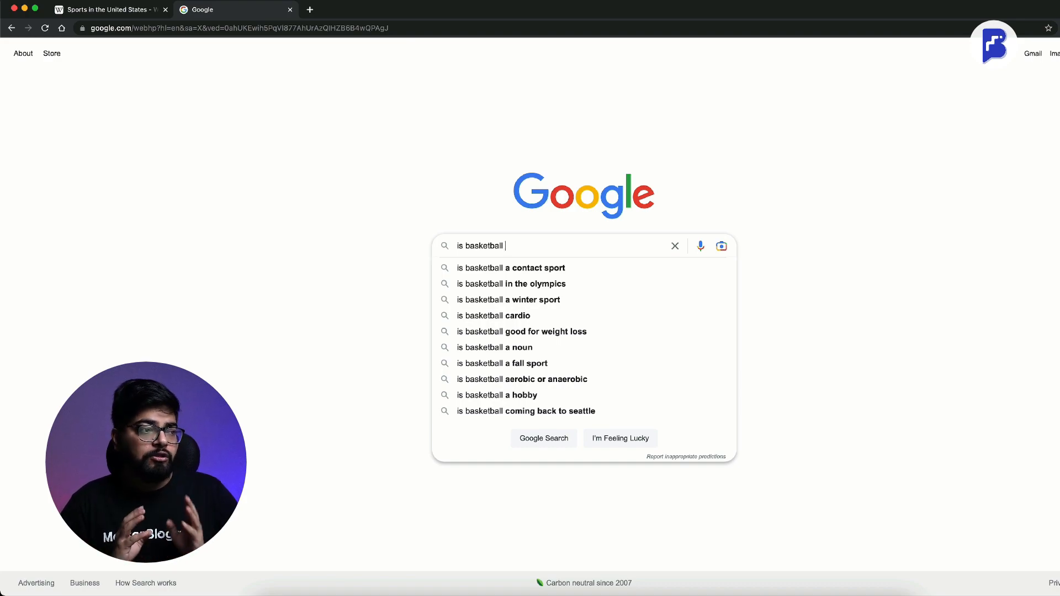
pyautogui.write('a')
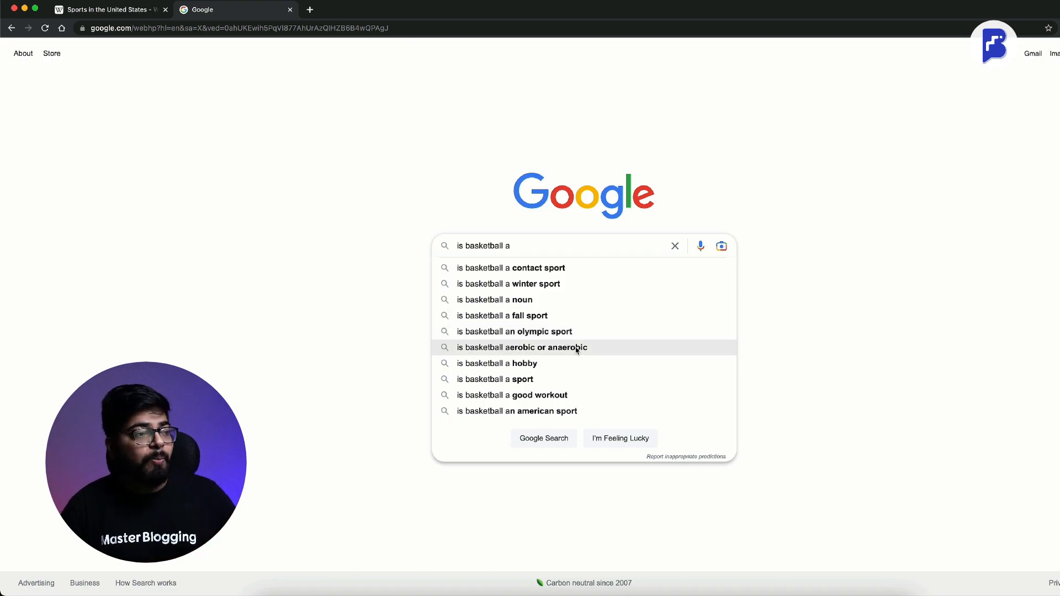
pyautogui.click(520, 270)
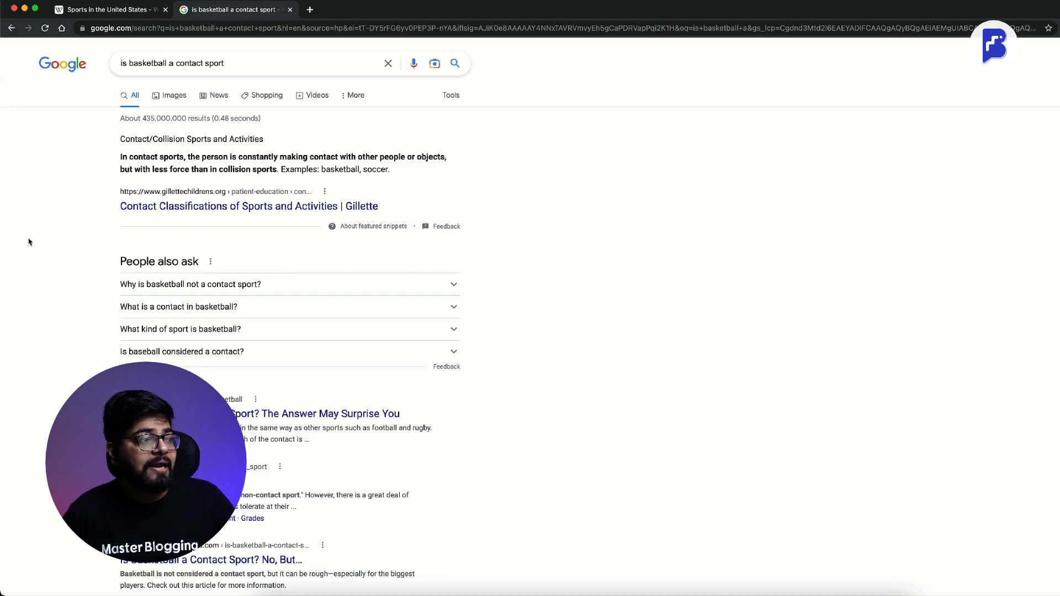
pyautogui.scroll(-3, 29, 242)
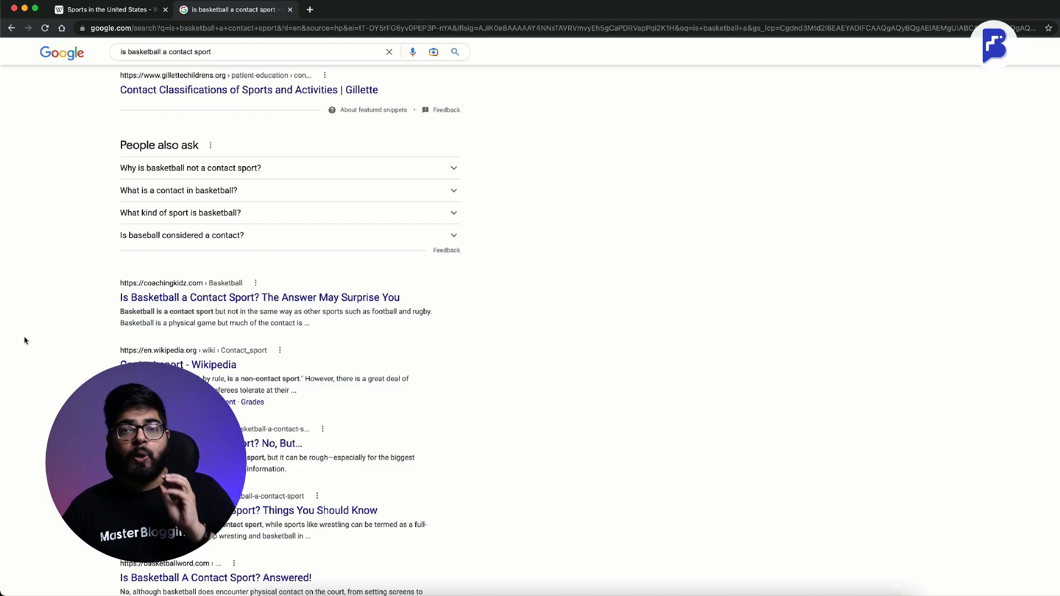
pyautogui.scroll(3, 11, 334)
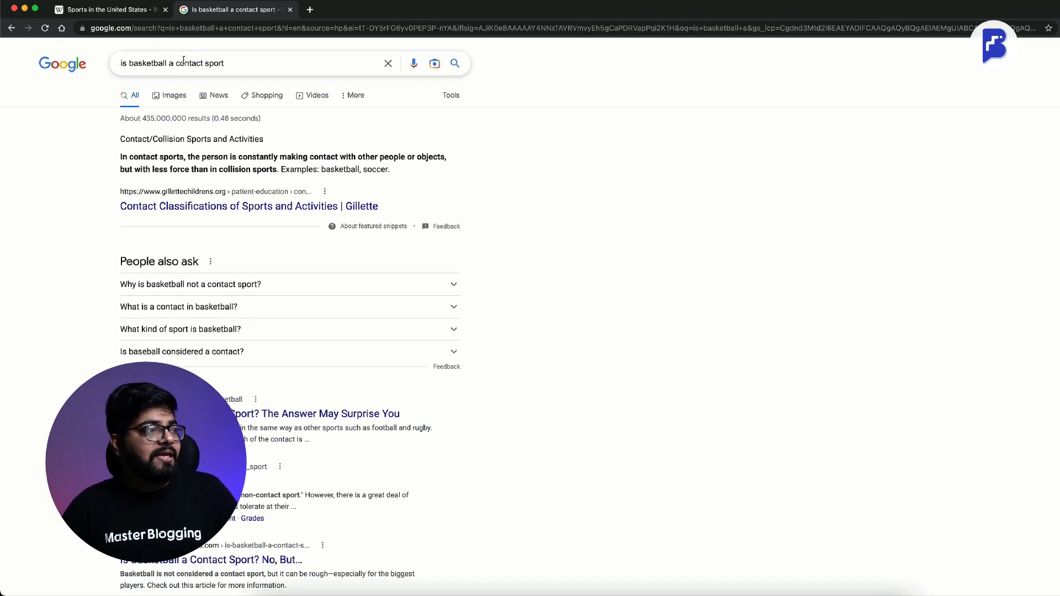
# - Search for the suggested question "is basketball a hard sport" instead and highlight the ESPN result's title
pyautogui.moveTo(169, 63); pyautogui.dragTo(252, 64)
pyautogui.write('a')
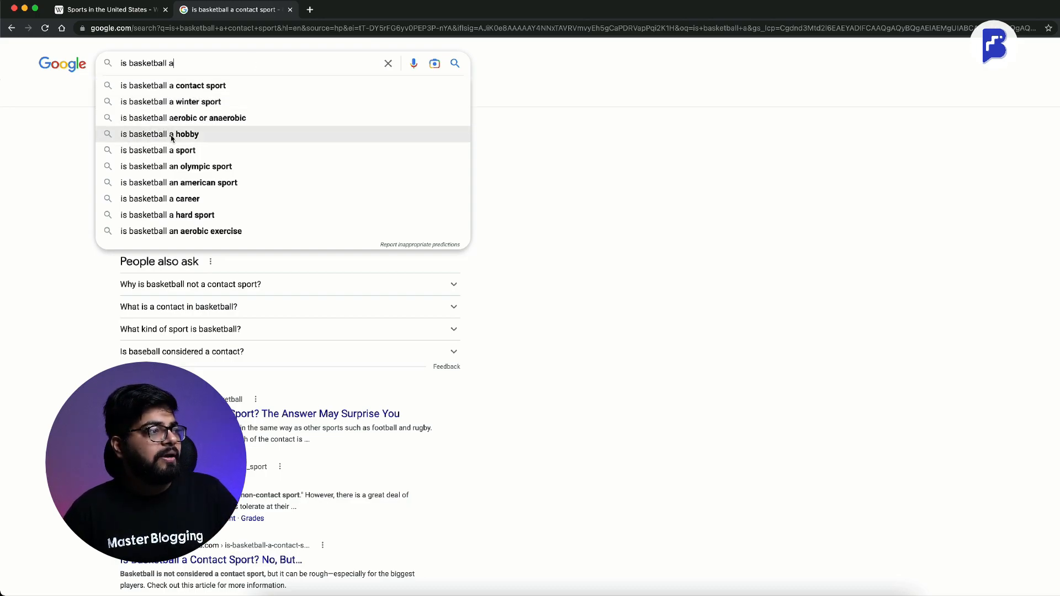
pyautogui.click(178, 216)
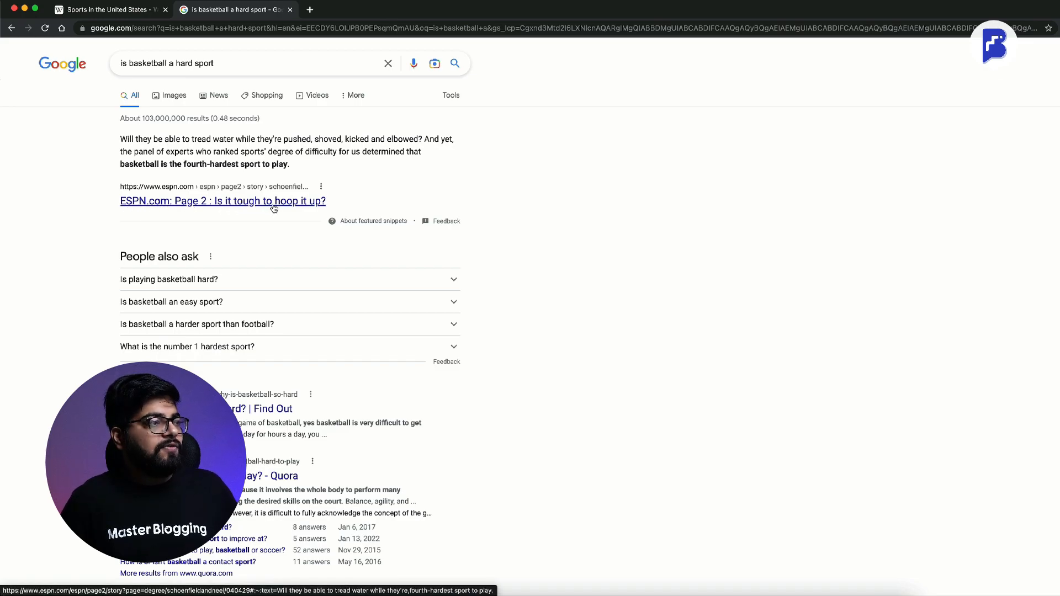
pyautogui.moveTo(114, 202); pyautogui.dragTo(327, 203)
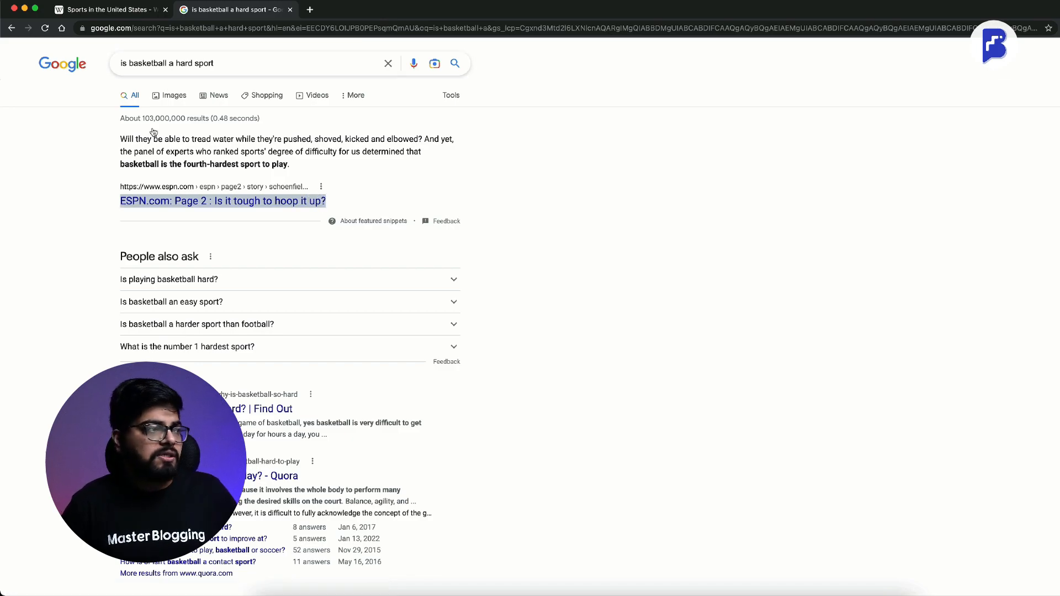
# - Highlight the bold answer in the ESPN featured snippet and open the ESPN result in a new tab
pyautogui.click(52, 176)
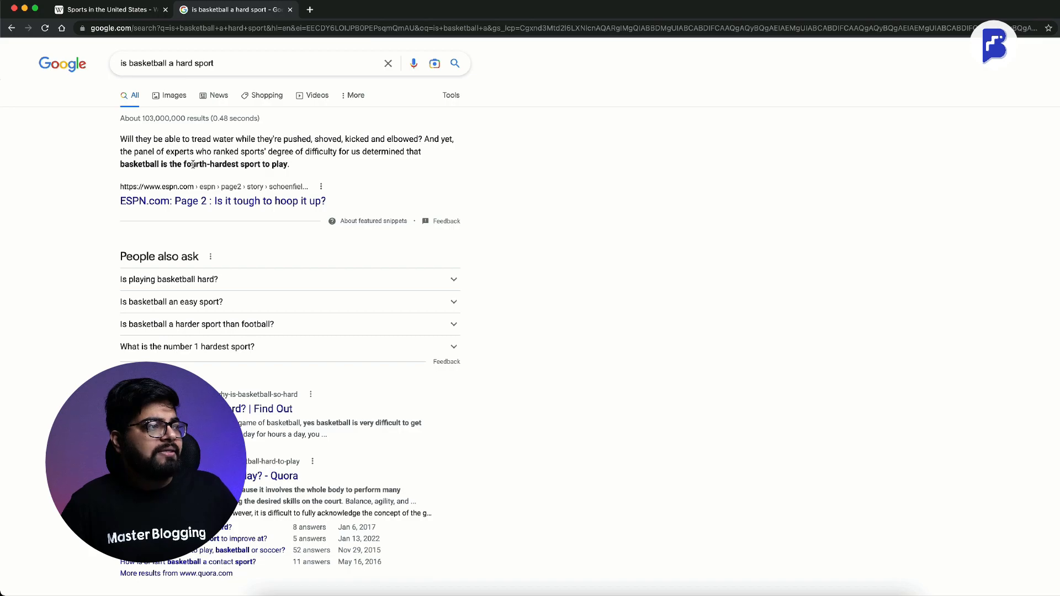
pyautogui.moveTo(120, 163); pyautogui.dragTo(288, 163)
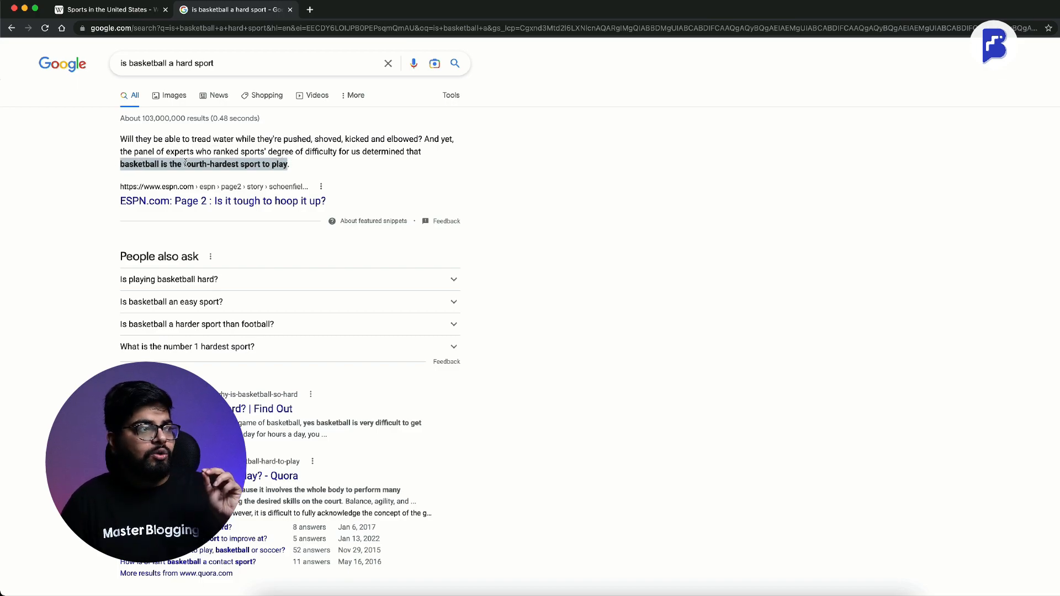
pyautogui.keyDown('super'); pyautogui.click(196, 203); pyautogui.keyUp('super')
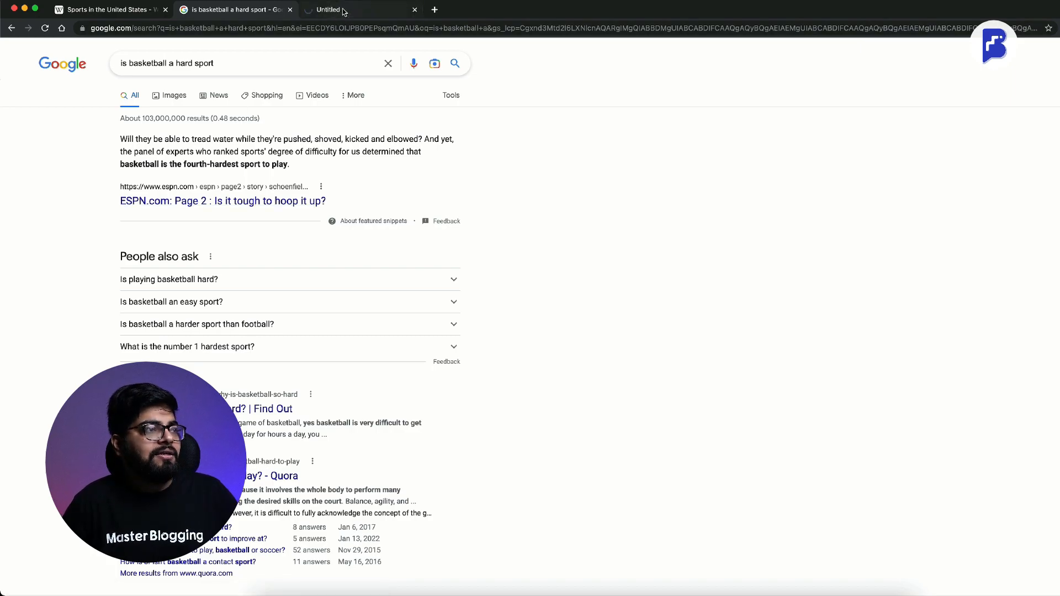
pyautogui.click(336, 10)
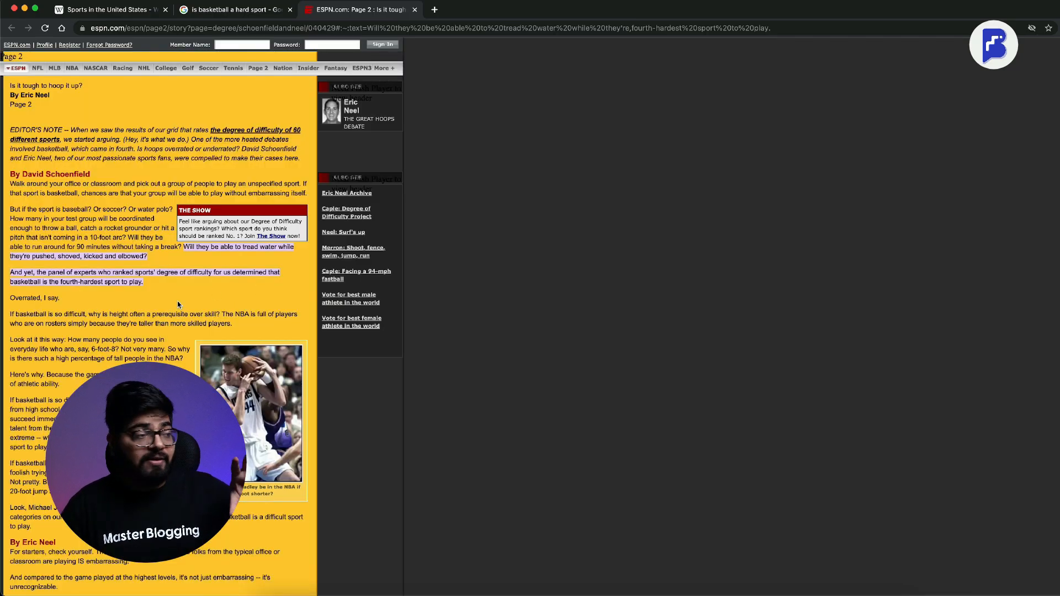
# - Read through the ESPN article on basketball's difficulty to judge how well it answers the query
pyautogui.scroll(-20, 127, 271)
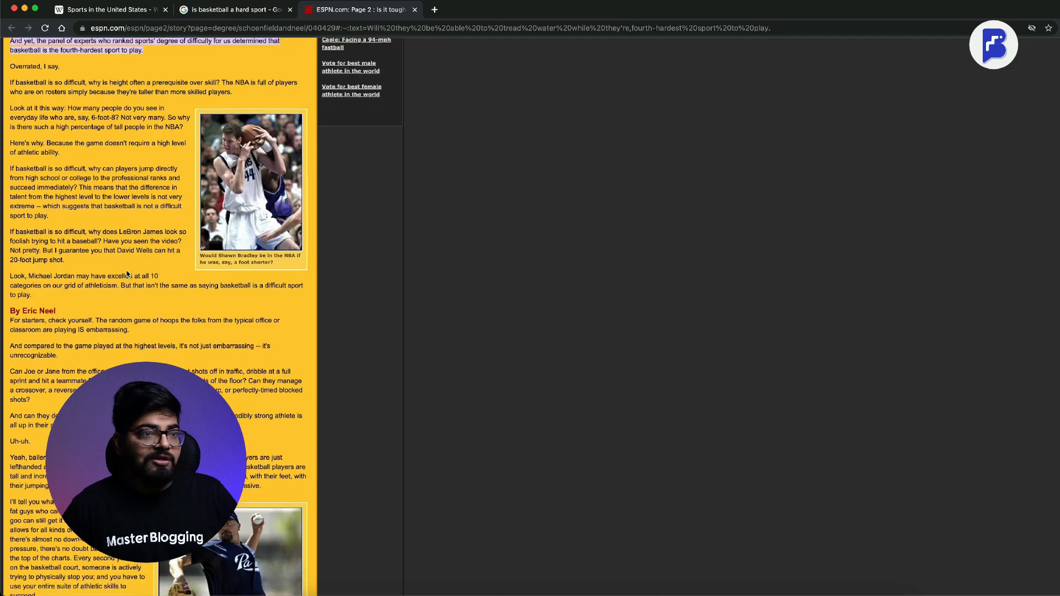
pyautogui.scroll(20, 127, 271)
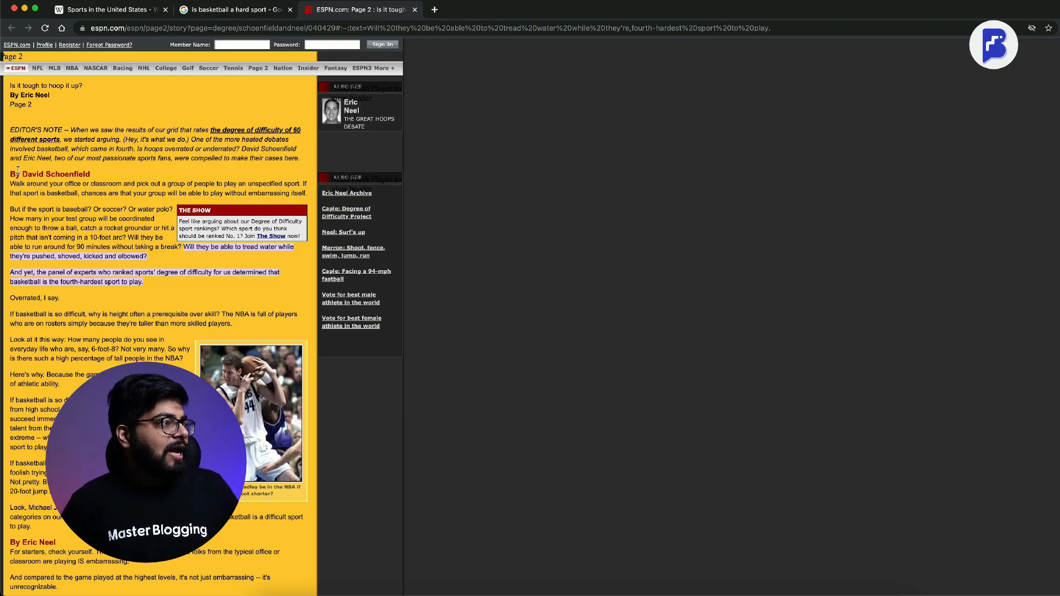
pyautogui.scroll(-8, 18, 171)
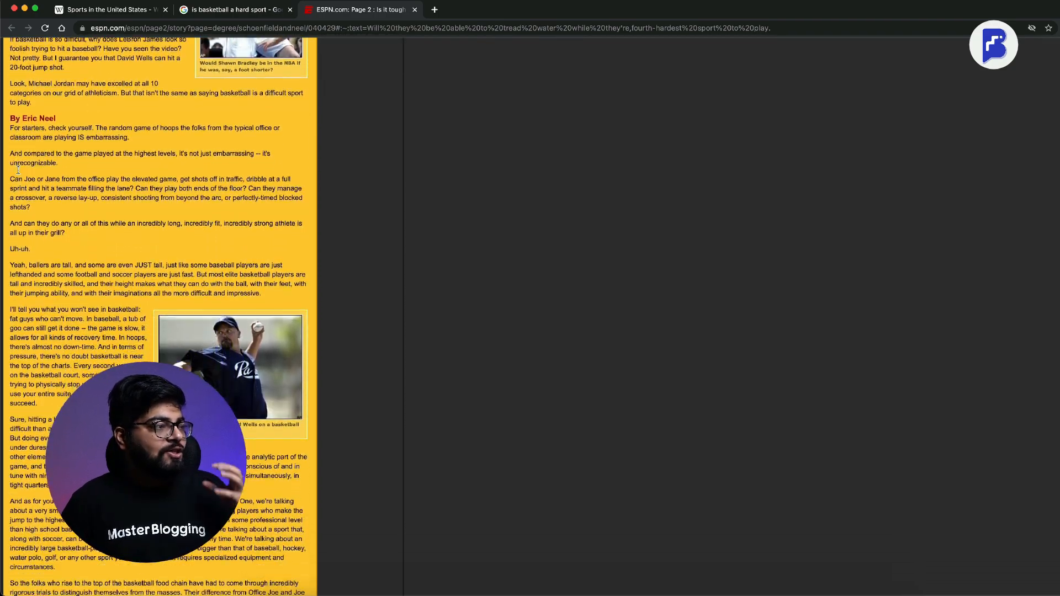
pyautogui.scroll(-3, 18, 171)
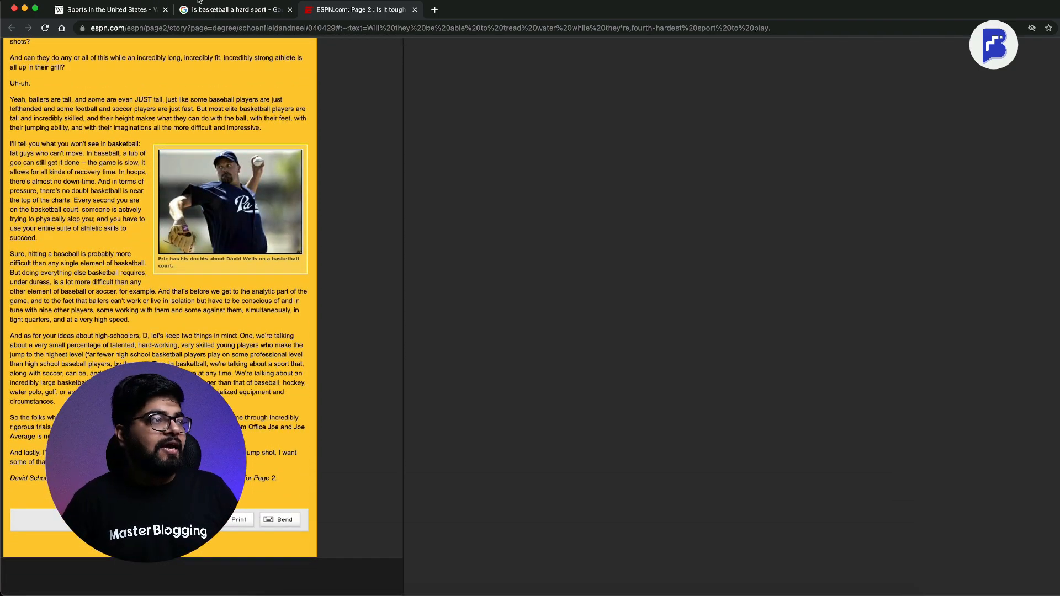
# - Return to the "is basketball a hard sport" results and highlight the title "Why is Basketball So Hard?" from basketballword.com
pyautogui.click(232, 10)
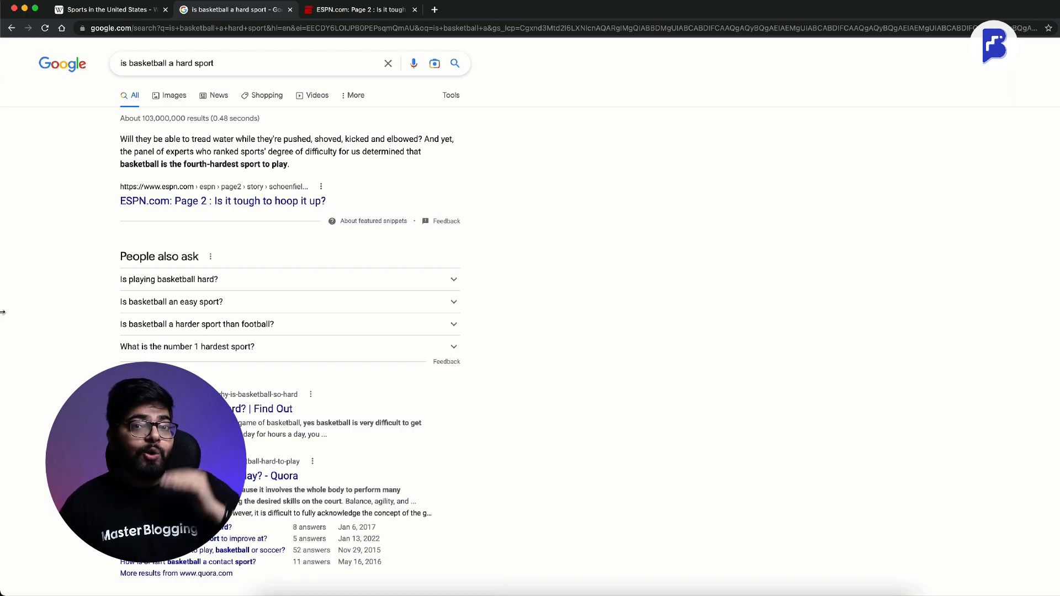
pyautogui.scroll(-3, 127, 262)
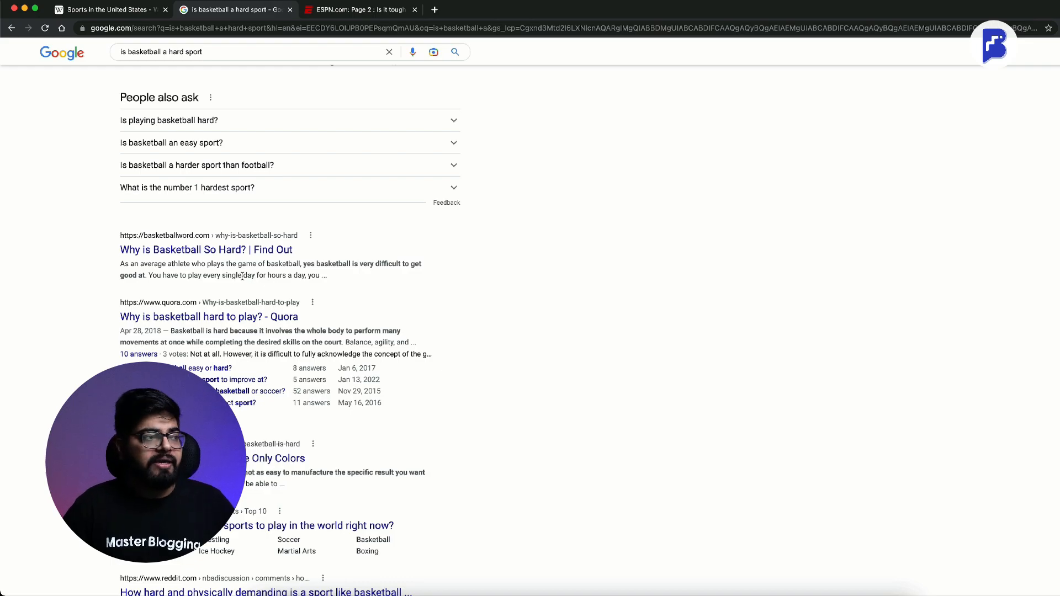
pyautogui.moveTo(120, 250); pyautogui.dragTo(249, 251)
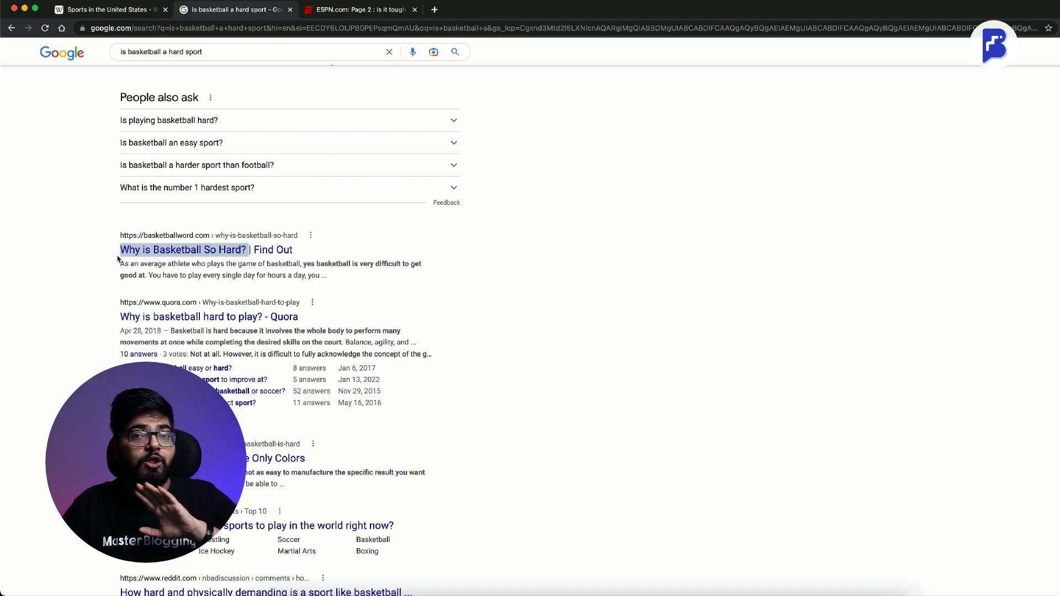
pyautogui.click(83, 280)
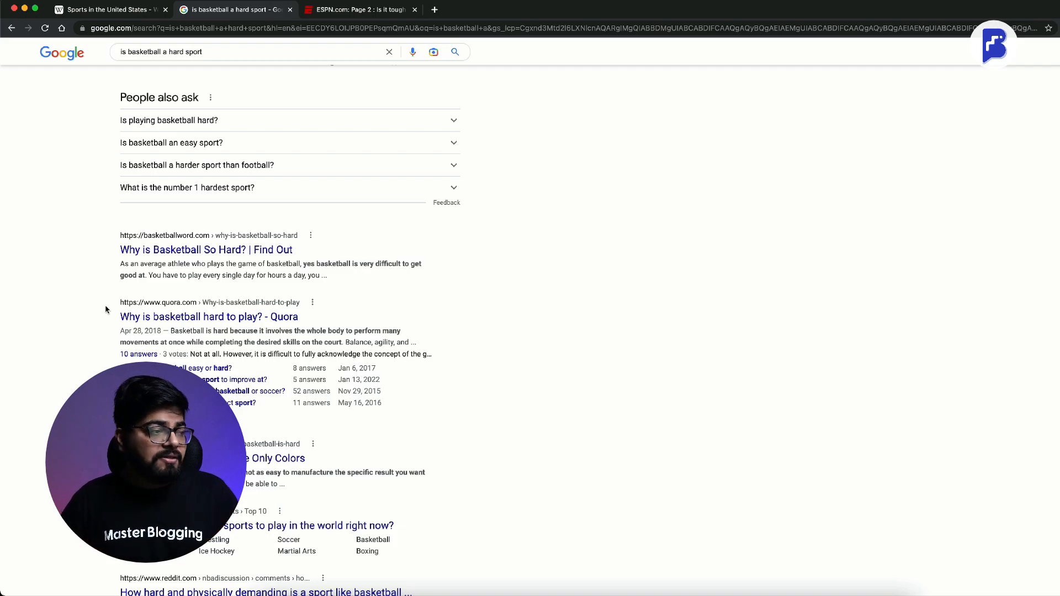
# - Examine the remaining "is basketball a hard sport" results for forum threads and pages that do not target the exact question
pyautogui.scroll(-1, 78, 357)
pyautogui.scroll(-1, 77, 357)
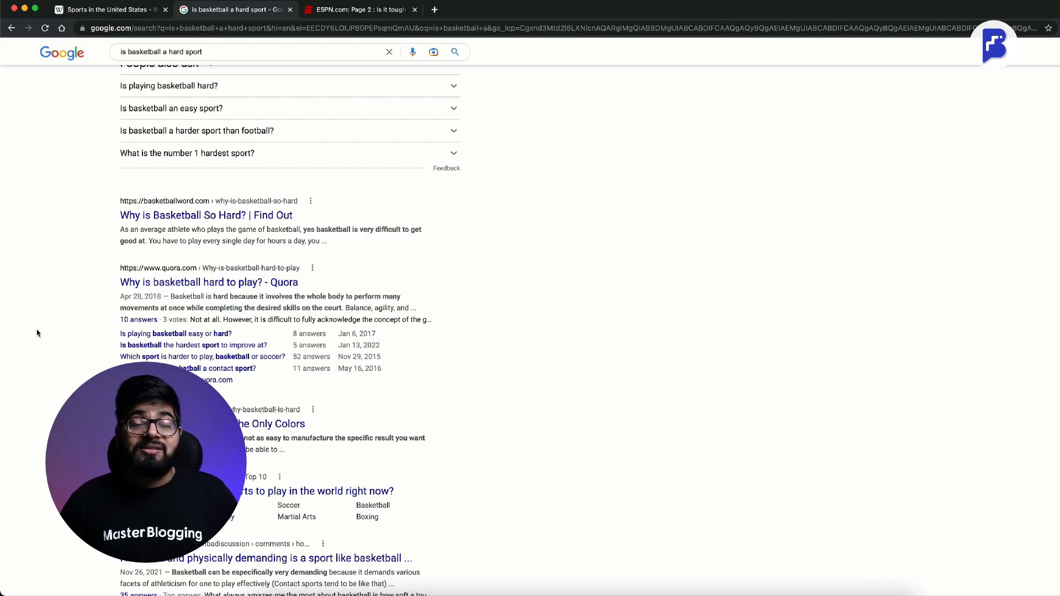
pyautogui.scroll(-2, 37, 333)
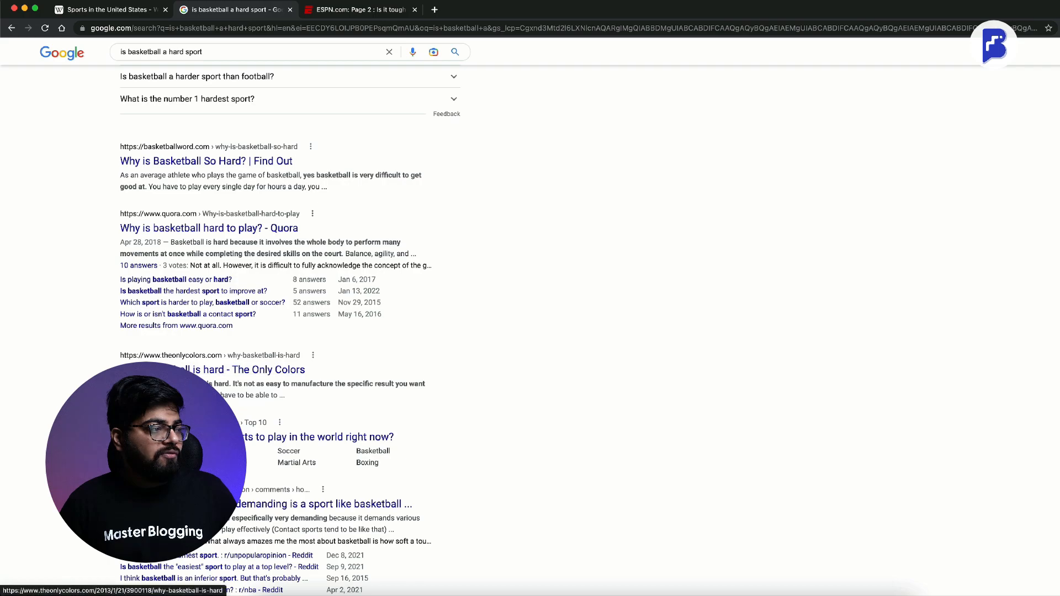
pyautogui.scroll(-3, 146, 353)
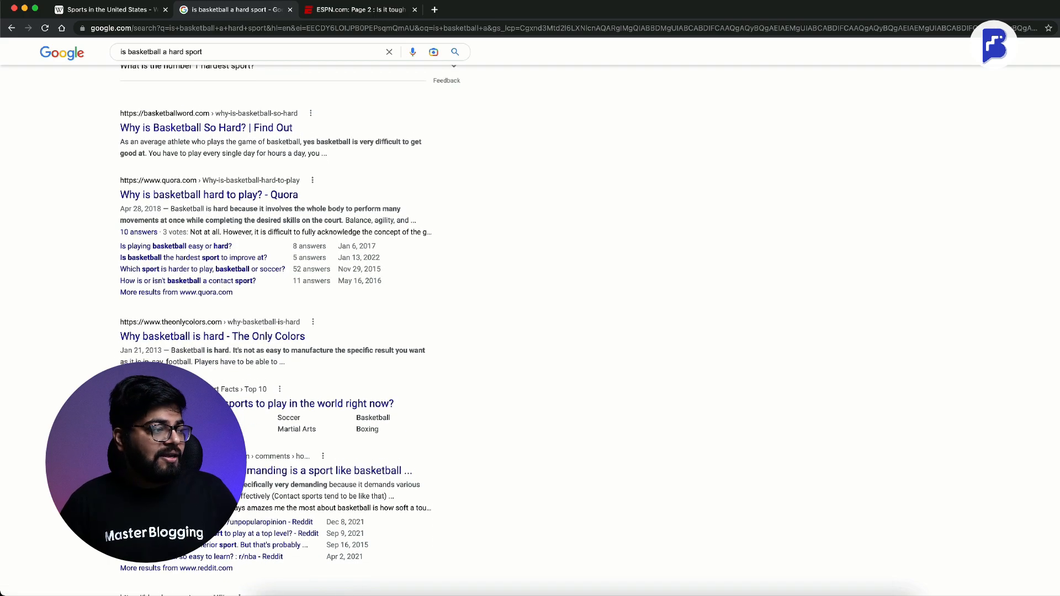
pyautogui.scroll(-5, 62, 366)
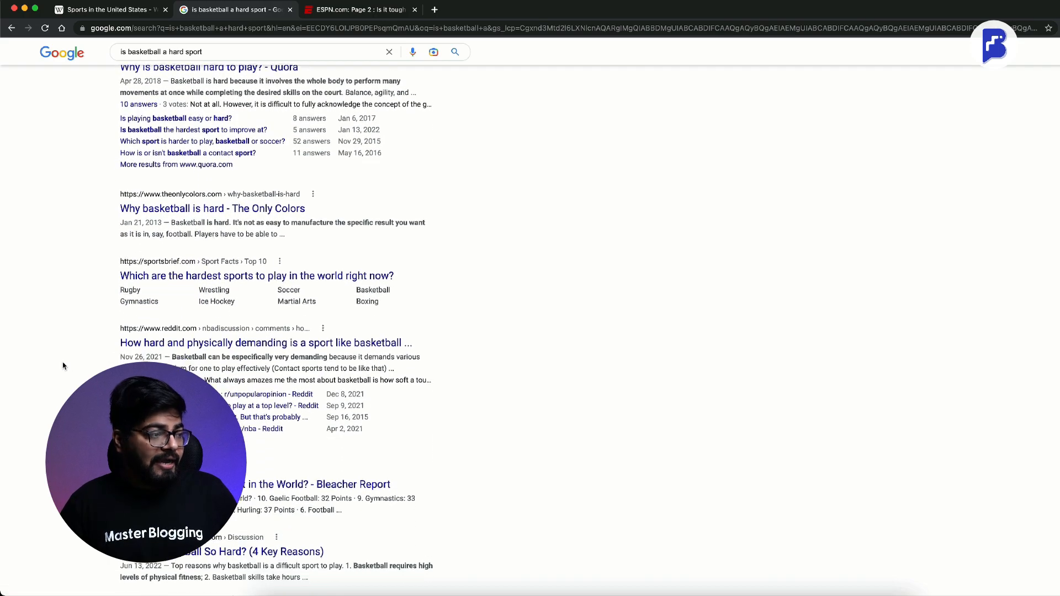
pyautogui.scroll(8, 63, 365)
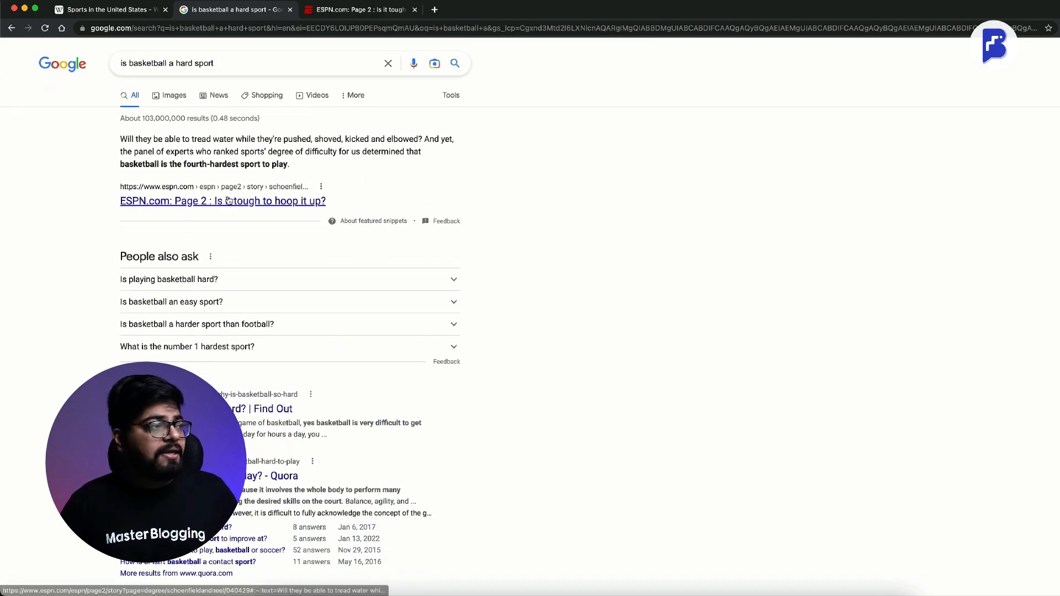
# - Search for the suggested question "is basketball better than soccer" and look through the results
pyautogui.moveTo(169, 63); pyautogui.dragTo(276, 66)
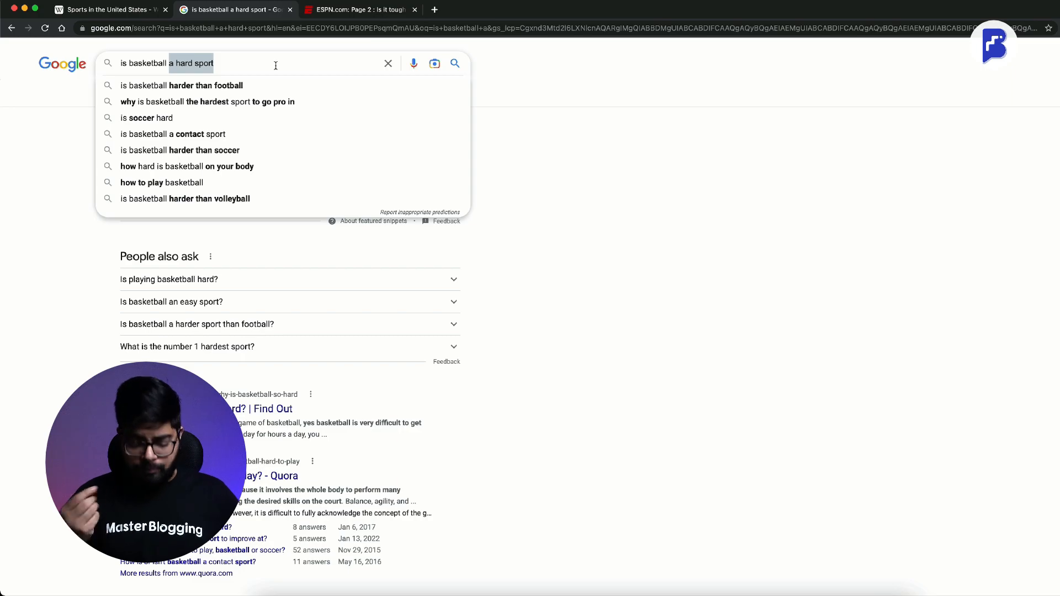
pyautogui.write('b')
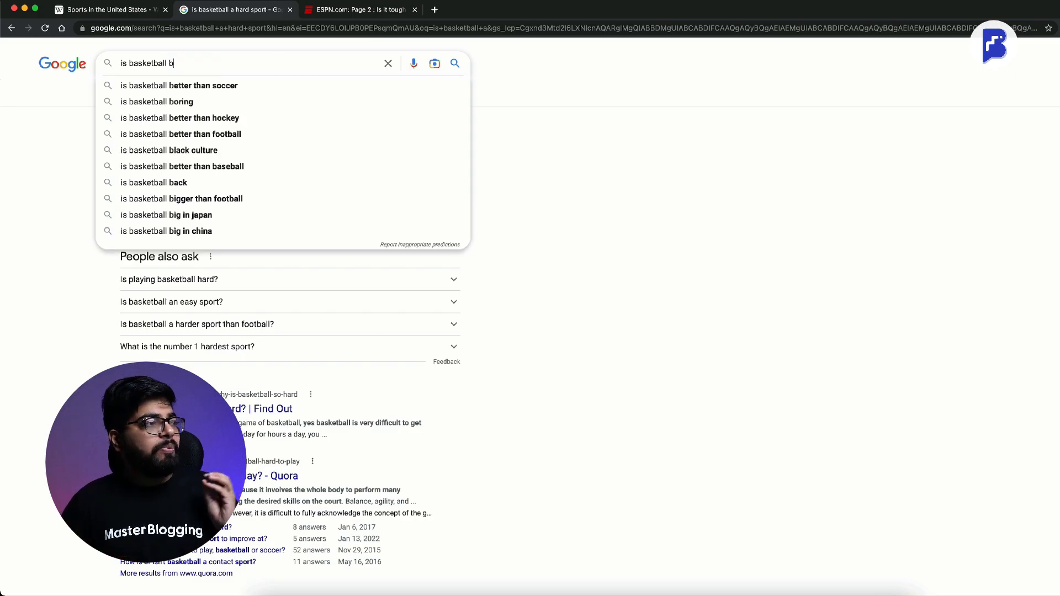
pyautogui.click(215, 91)
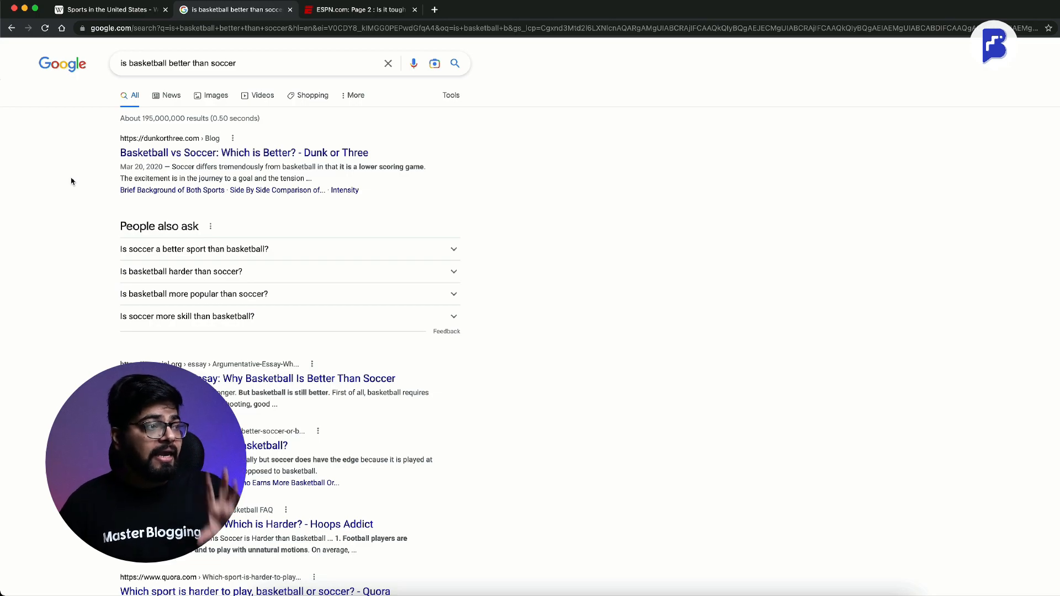
pyautogui.scroll(-3, 70, 182)
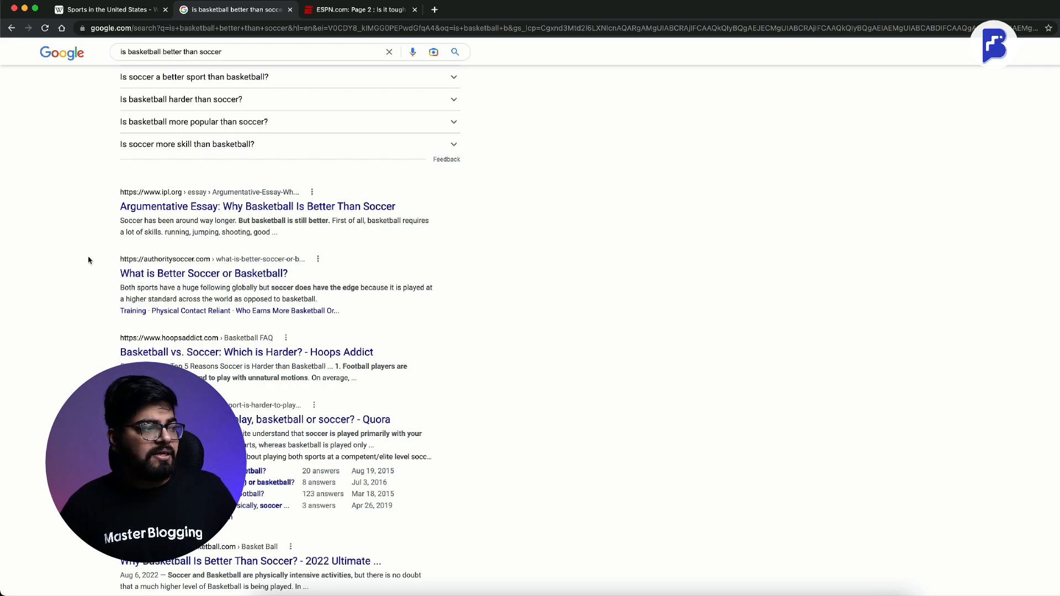
pyautogui.scroll(3, 164, 282)
# - Search for the suggested question "is basketball bigger than football" and highlight the bold sentence in the Wikipedia snippet
pyautogui.moveTo(170, 61); pyautogui.dragTo(237, 63)
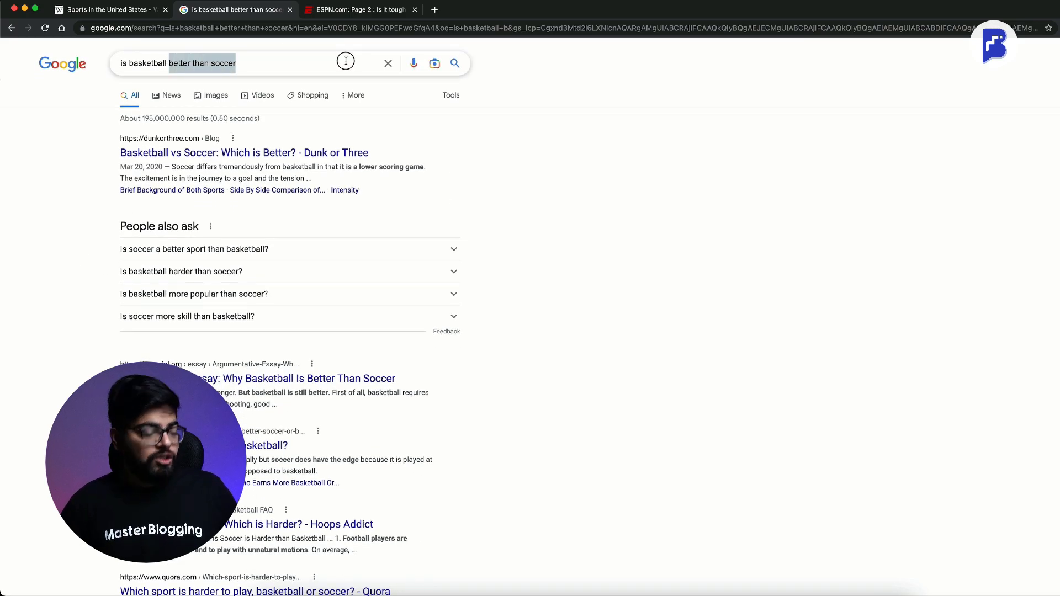
pyautogui.write('basketball b')
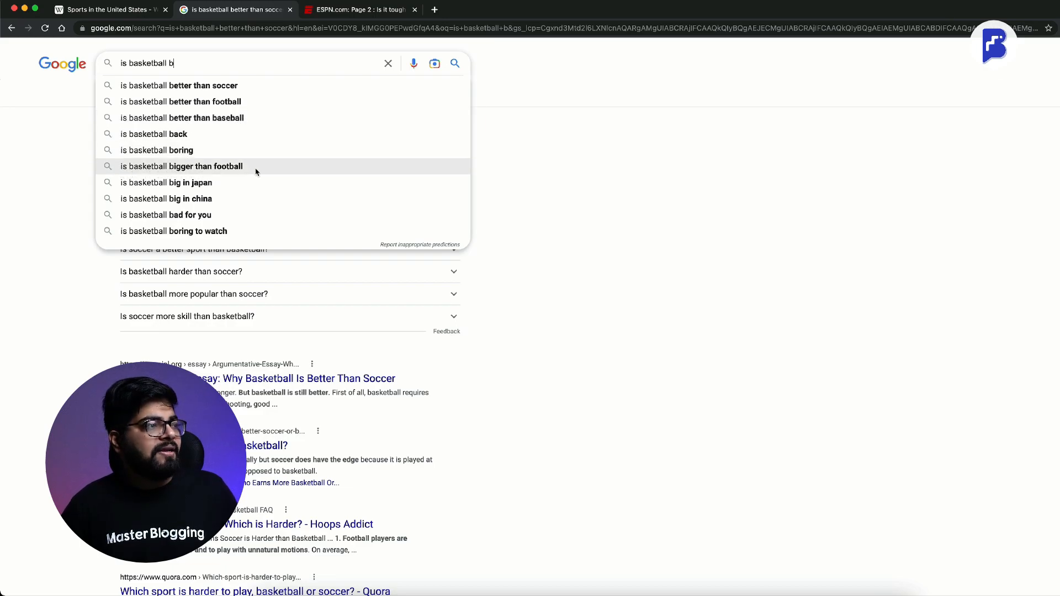
pyautogui.click(237, 168)
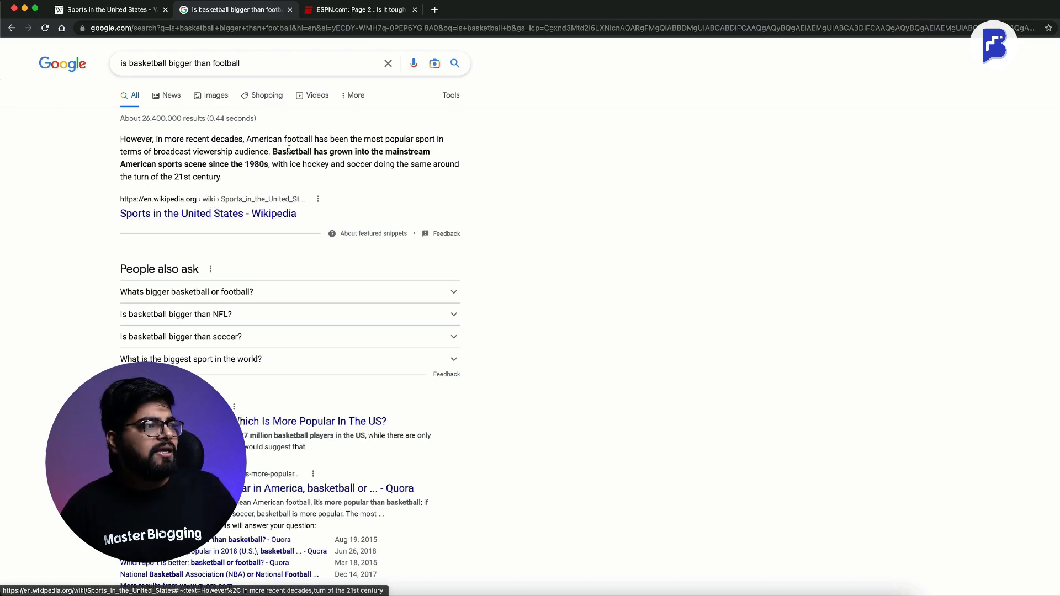
pyautogui.moveTo(273, 150); pyautogui.dragTo(269, 164)
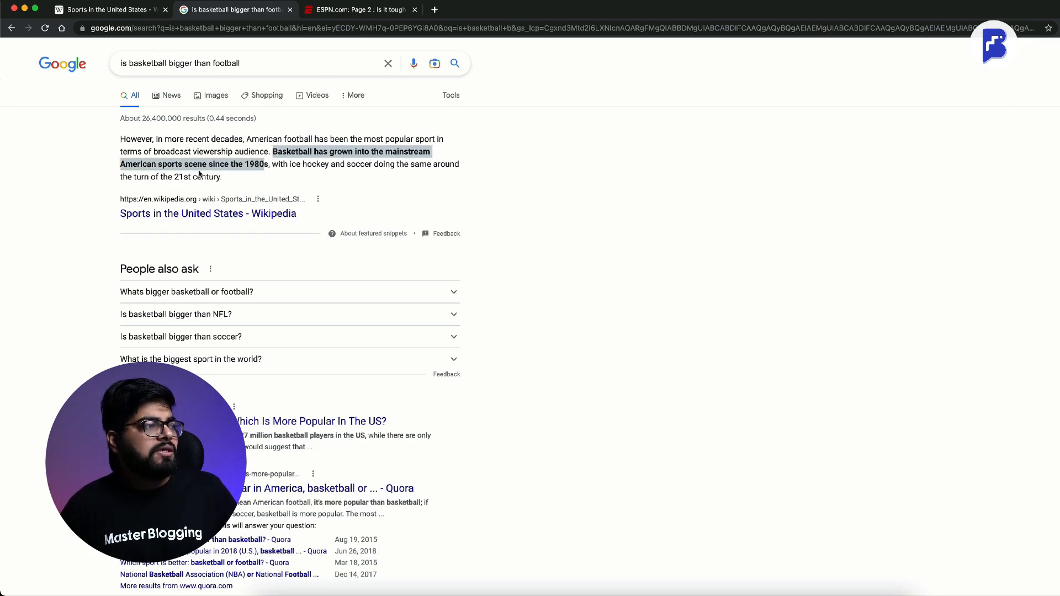
pyautogui.click(268, 165)
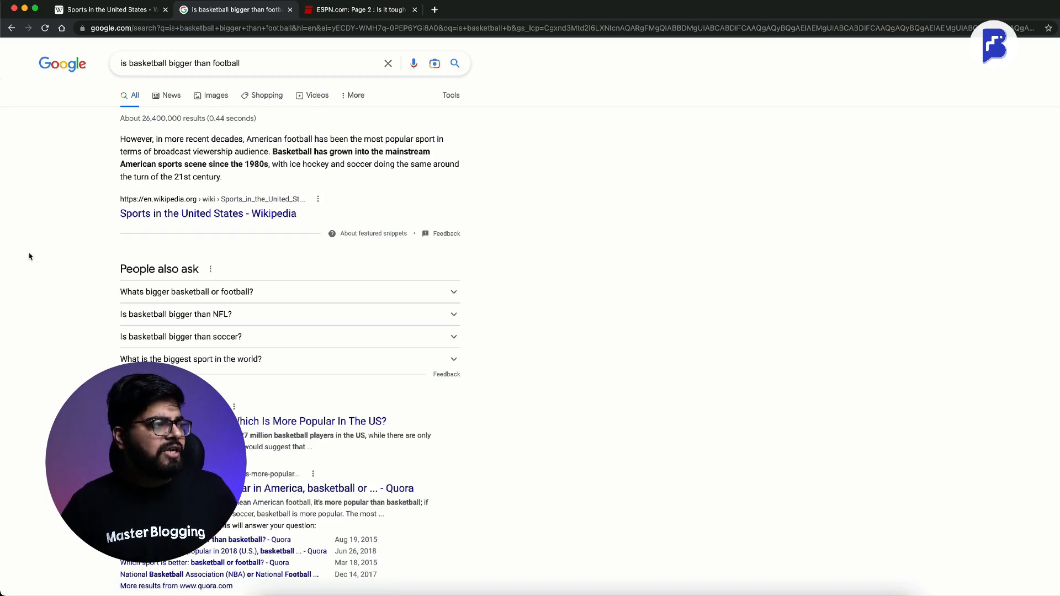
# - Look through the "is basketball bigger than football" results and highlight the Quora result about the more popular sport in America
pyautogui.scroll(-4, 29, 256)
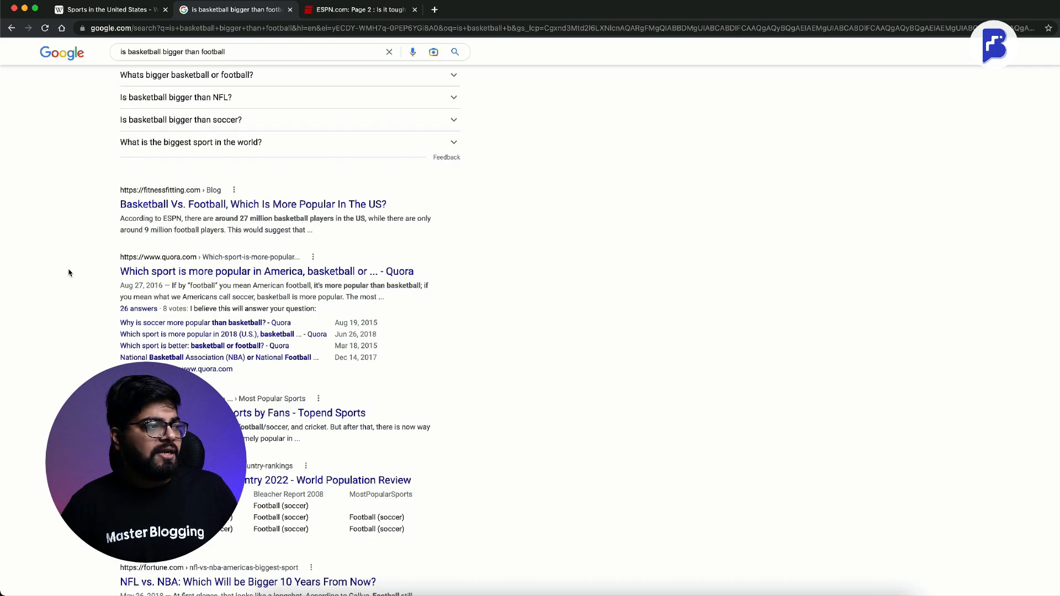
pyautogui.scroll(-1, 71, 274)
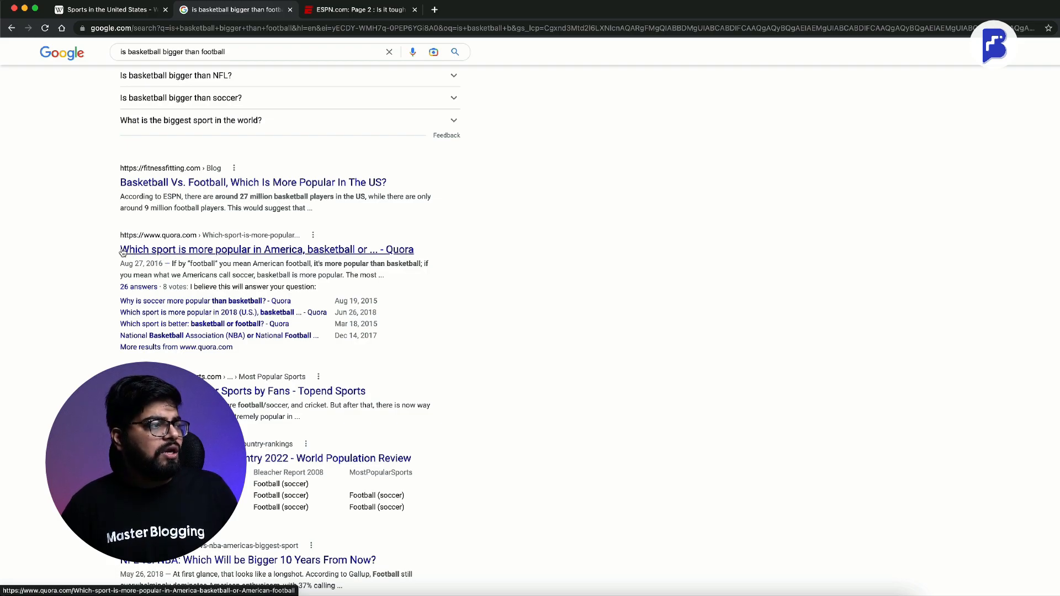
pyautogui.moveTo(115, 246); pyautogui.dragTo(290, 234)
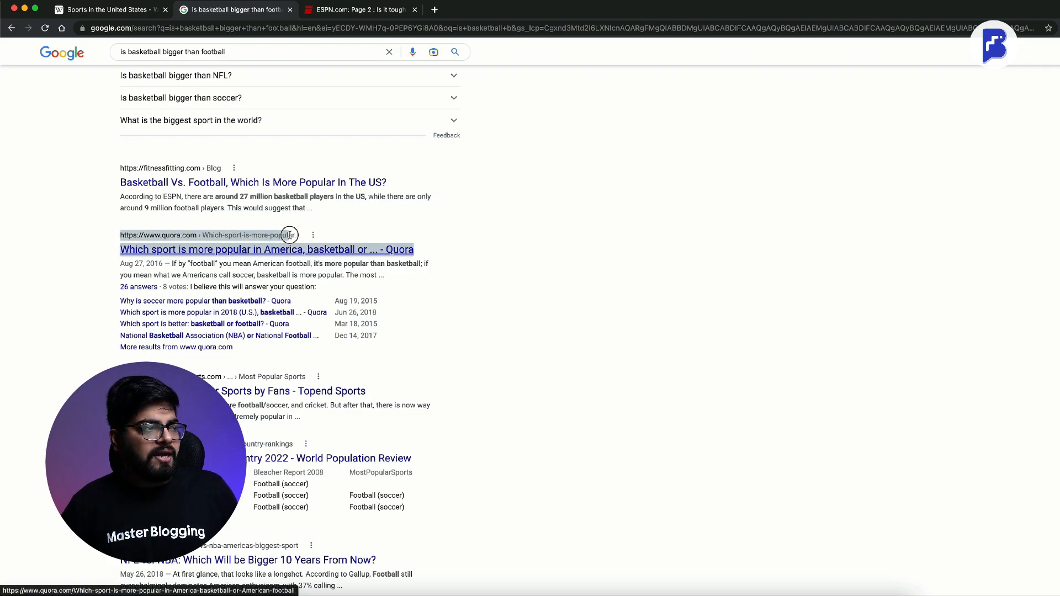
pyautogui.click(64, 283)
pyautogui.scroll(-1, 64, 283)
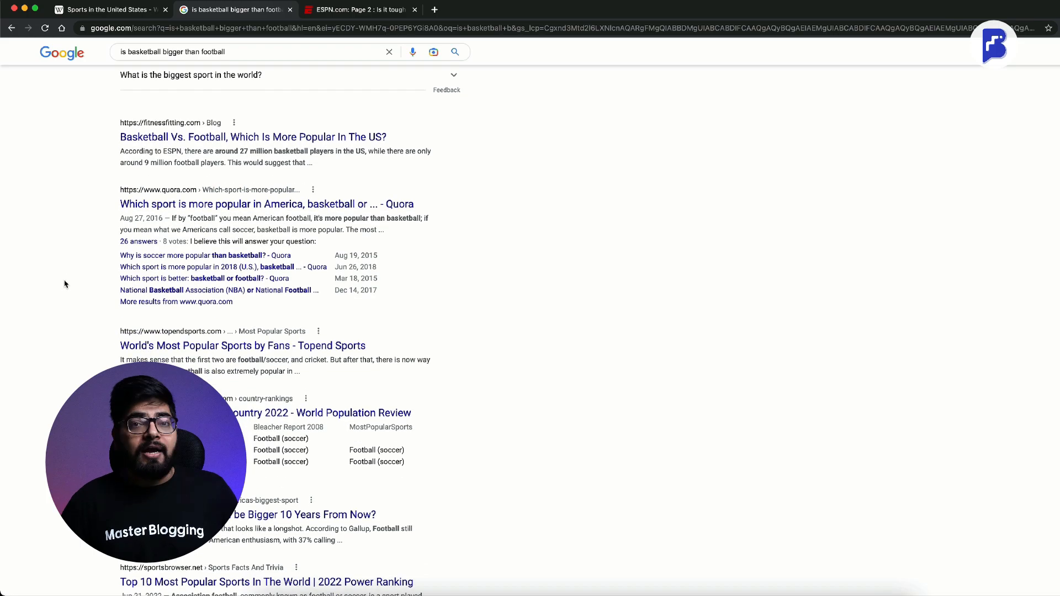
# - Highlight the Topend Sports title "World's Most Popular Sports by Fans" and check the results below it
pyautogui.scroll(-2, 64, 284)
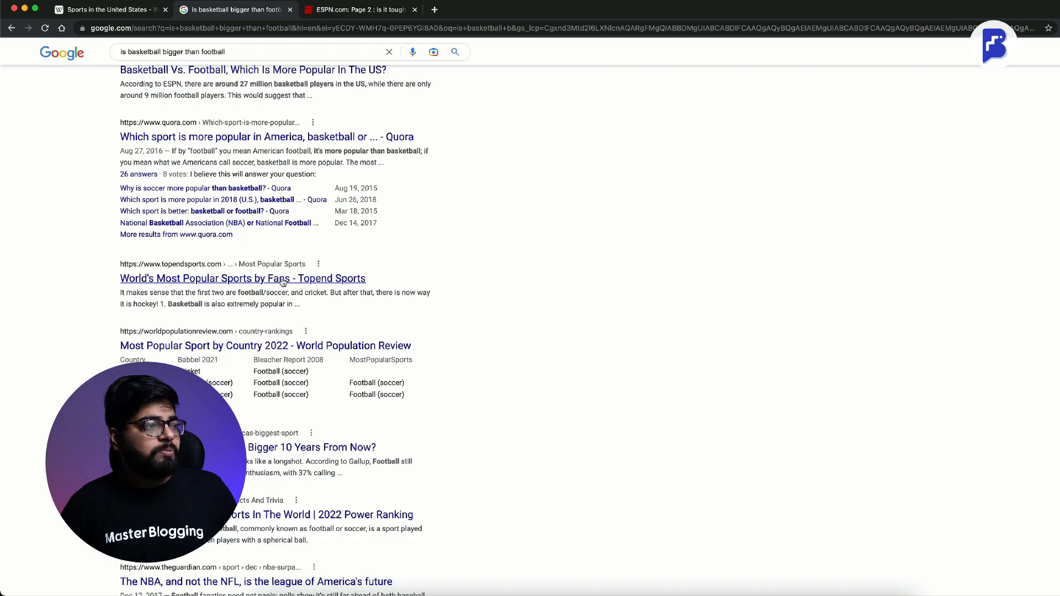
pyautogui.moveTo(118, 279); pyautogui.dragTo(310, 279)
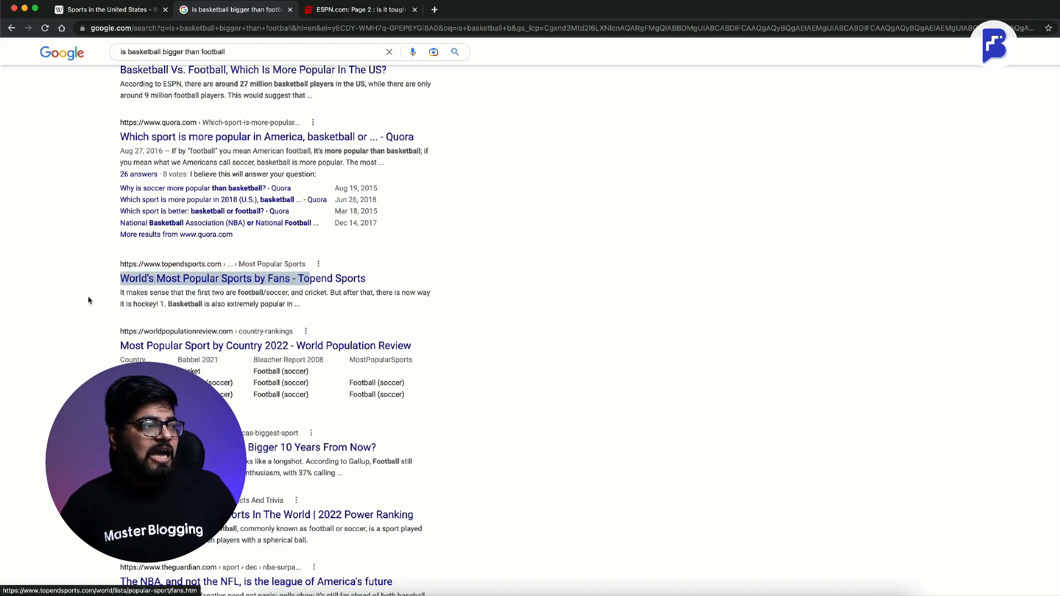
pyautogui.click(92, 300)
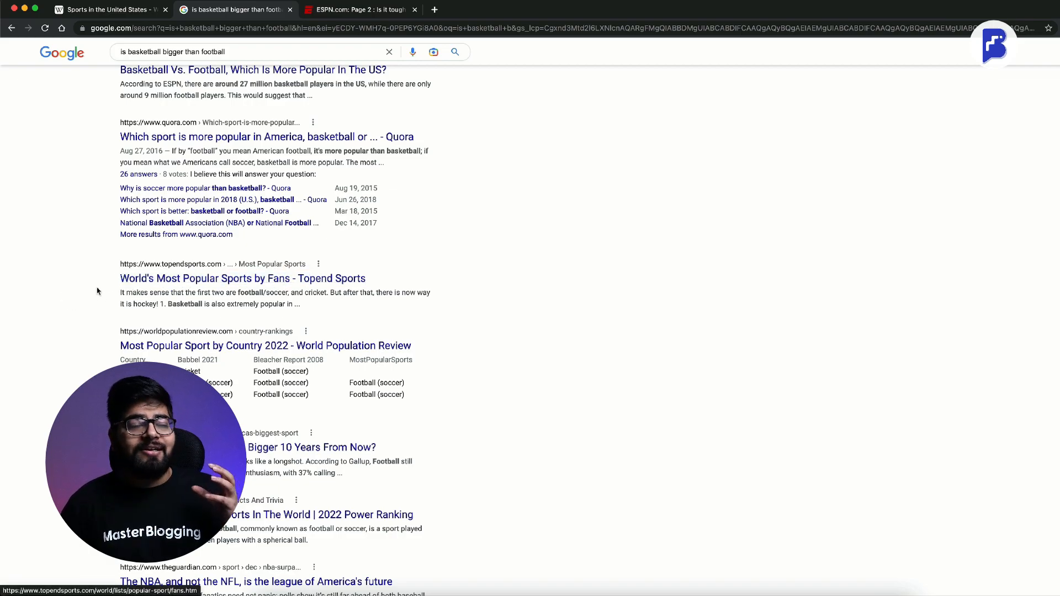
pyautogui.scroll(-1, 94, 288)
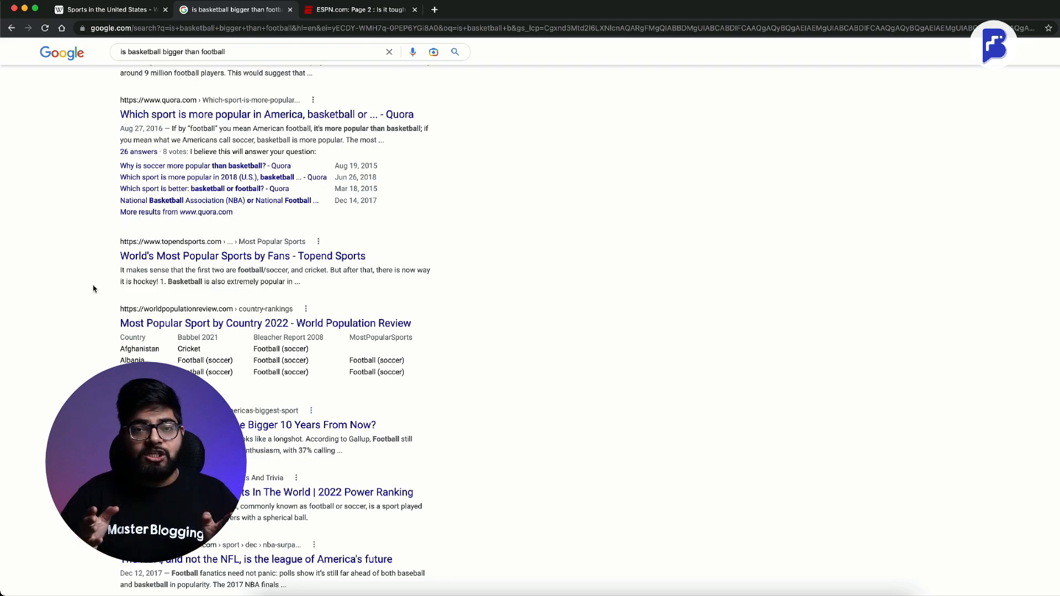
pyautogui.scroll(-3, 94, 289)
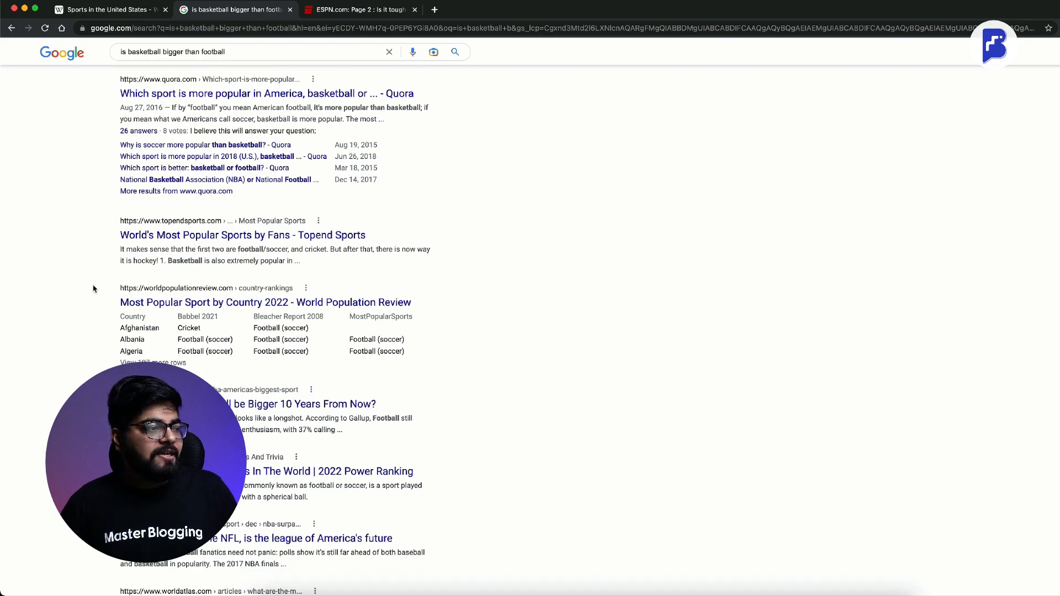
# - Look through the remaining "is basketball bigger than football" results and highlight part of the Fortune title "NFL vs. NBA: Which Will be Bigger 10 Years From Now?"
pyautogui.scroll(-4, 93, 289)
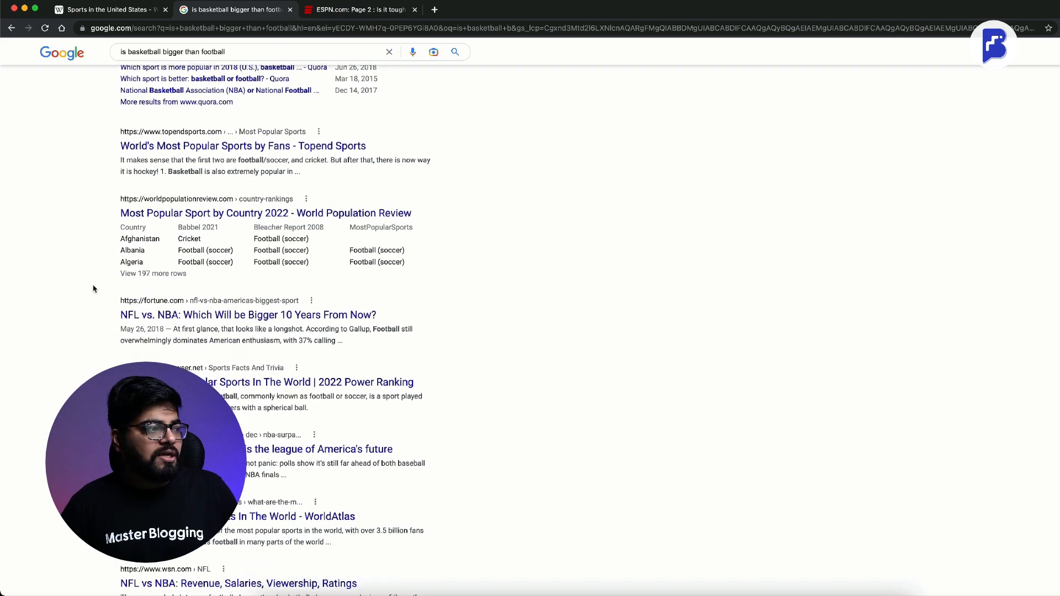
pyautogui.moveTo(102, 325); pyautogui.dragTo(231, 324)
pyautogui.click(41, 349)
pyautogui.scroll(-4, 41, 349)
pyautogui.scroll(-15, 40, 348)
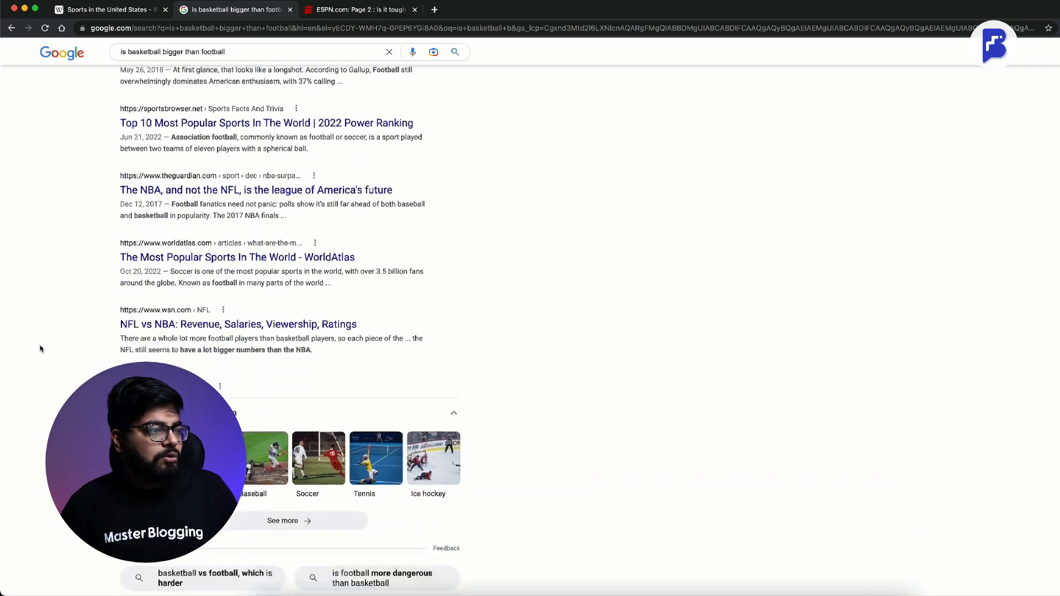
pyautogui.scroll(20, 40, 348)
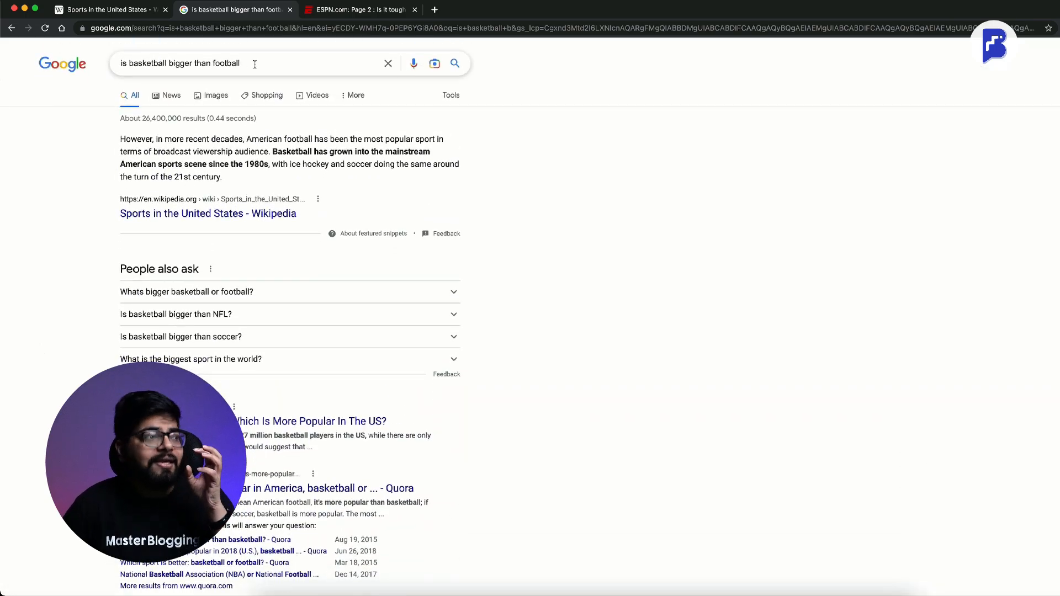
# - Open the fitnessfitting.com result "Basketball Vs. Football, Which Is More Popular In The US?" in a new tab and switch to it
pyautogui.scroll(-3, 21, 250)
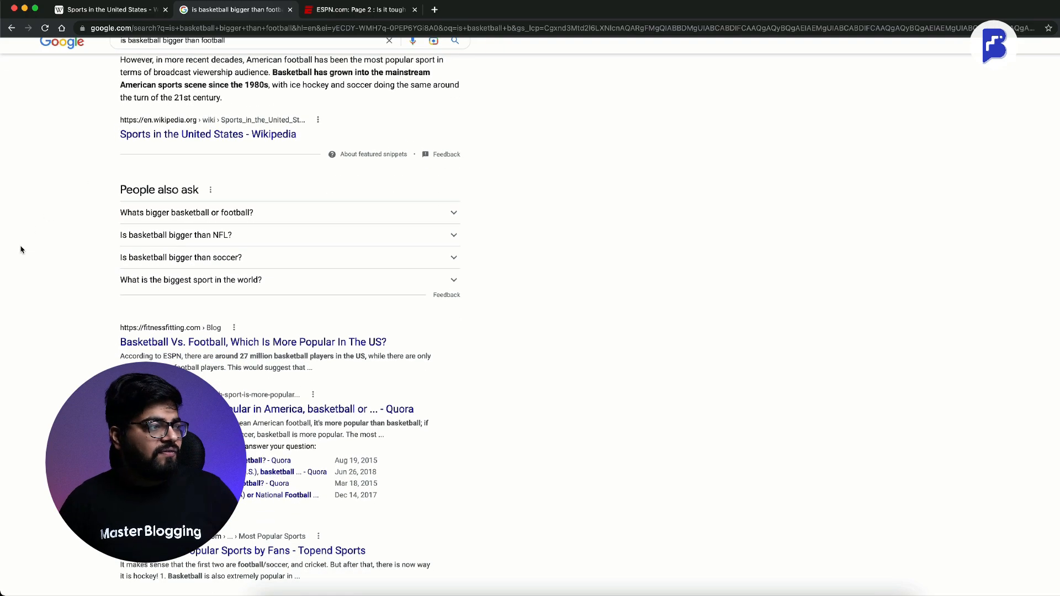
pyautogui.rightClick(186, 319)
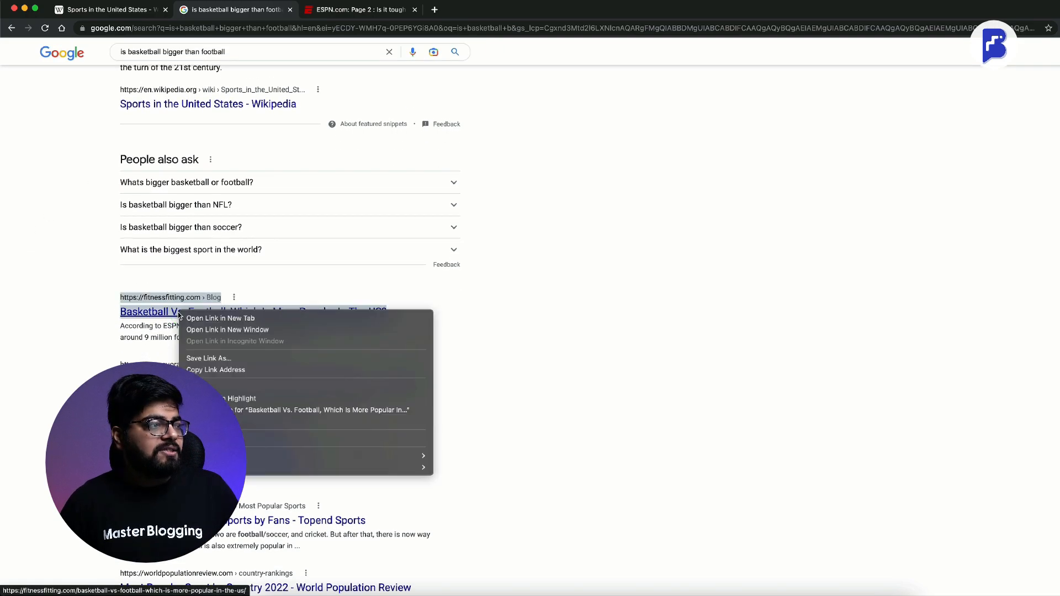
pyautogui.click(212, 316)
pyautogui.click(469, 15)
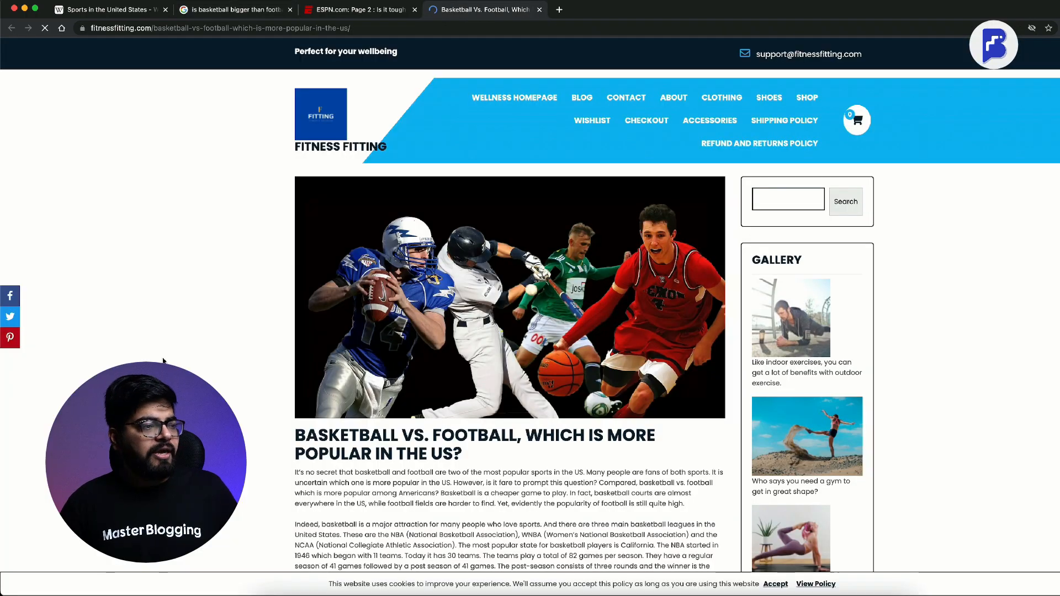
# - Read through the Fitness Fitting article on basketball versus football and close its discount pop-up
pyautogui.scroll(-3, 163, 361)
pyautogui.scroll(-2, 163, 361)
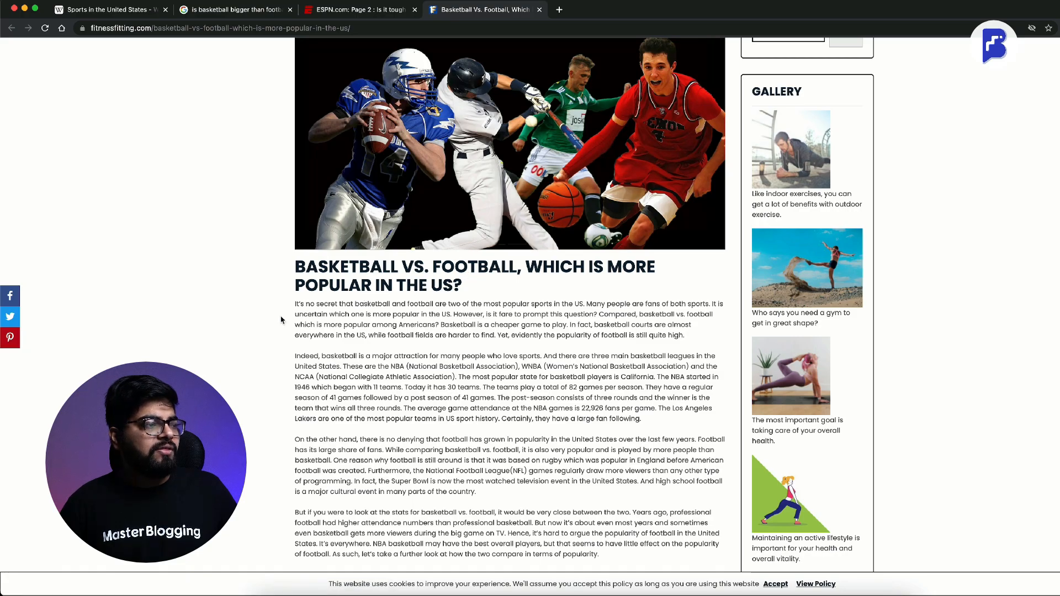
pyautogui.scroll(-8, 281, 320)
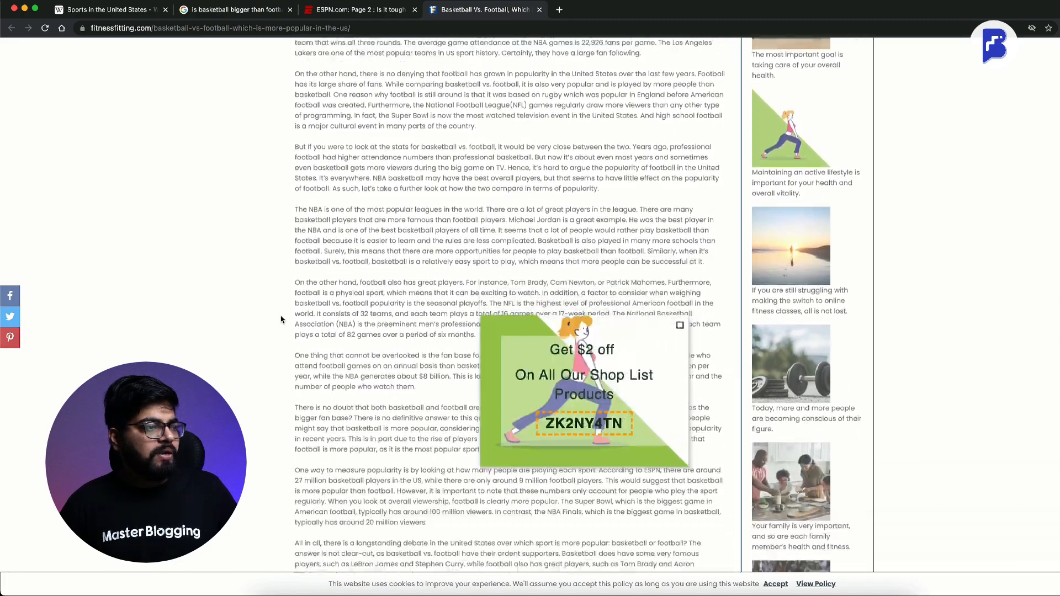
pyautogui.scroll(-3, 281, 320)
pyautogui.click(680, 252)
pyautogui.scroll(-9, 341, 292)
pyautogui.scroll(20, 341, 291)
pyautogui.scroll(-8, 185, 261)
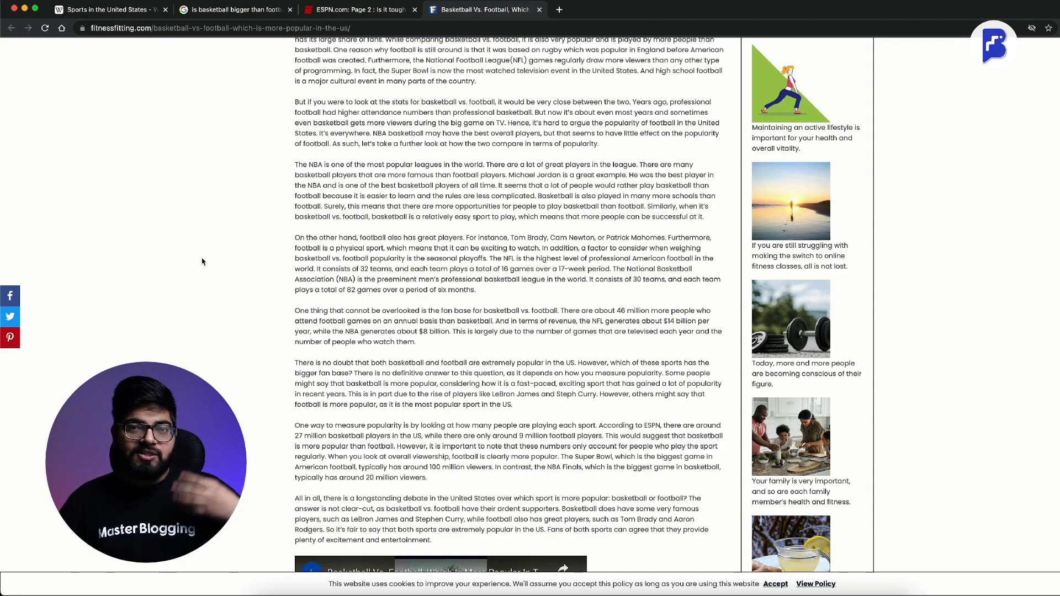
# - Return to the "is basketball bigger than football" results and look over the listed sites again
pyautogui.click(236, 15)
pyautogui.scroll(-5, 59, 283)
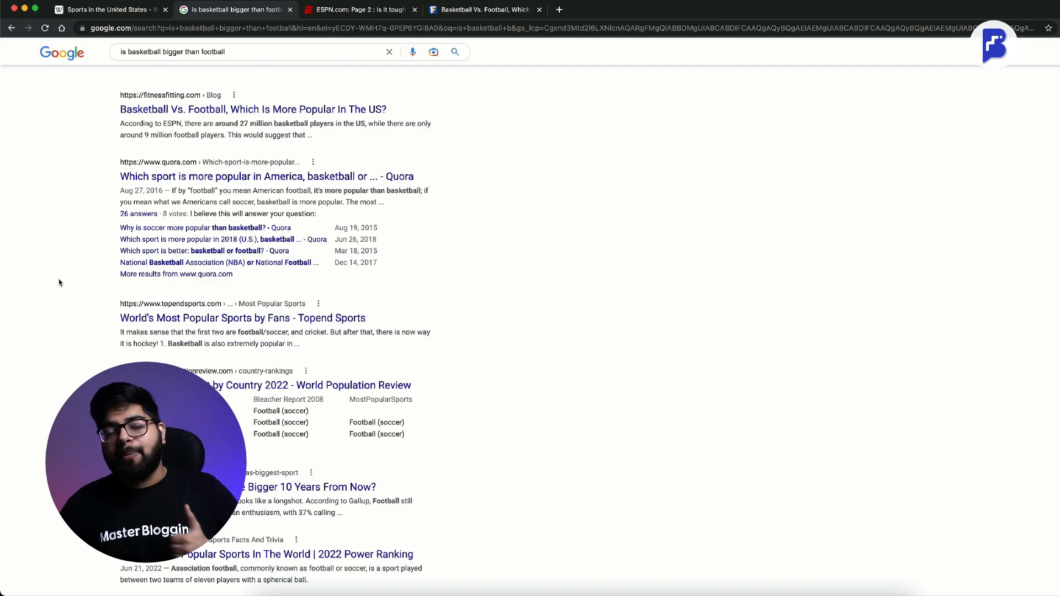
pyautogui.scroll(8, 60, 283)
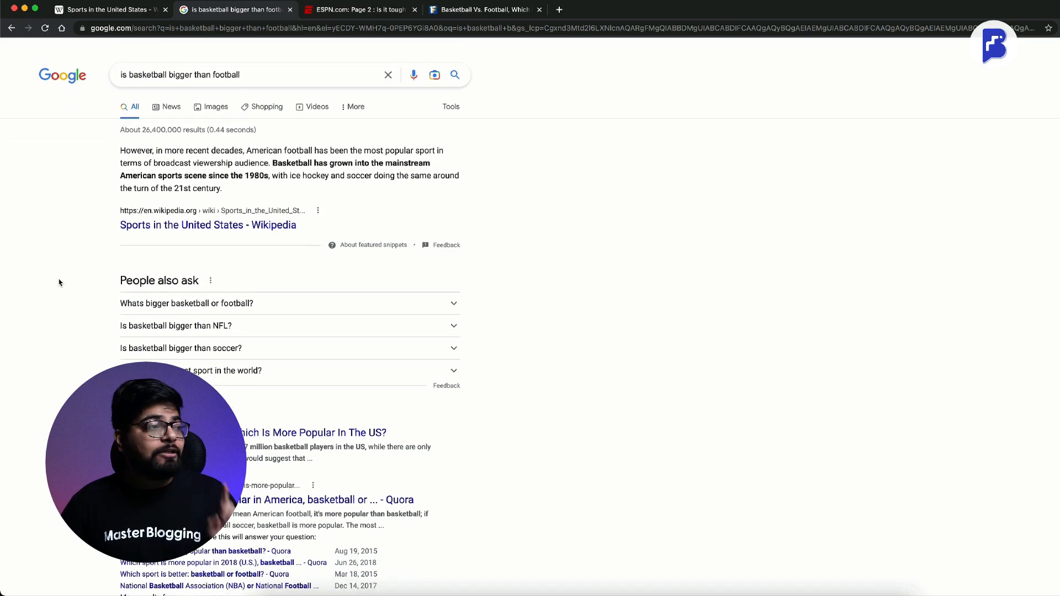
# - From the "is basketball c" suggestions, search for "is basketball conditioning harder than football", and check the suggestions for "is basketball d"
pyautogui.moveTo(168, 63); pyautogui.dragTo(294, 64)
pyautogui.write('c')
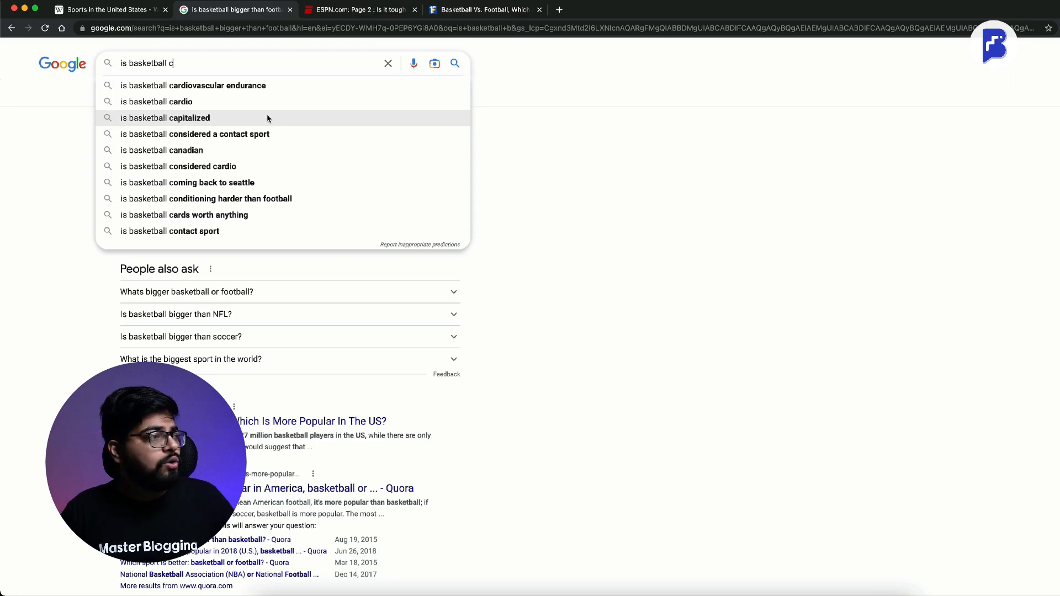
pyautogui.moveTo(169, 63); pyautogui.dragTo(407, 69)
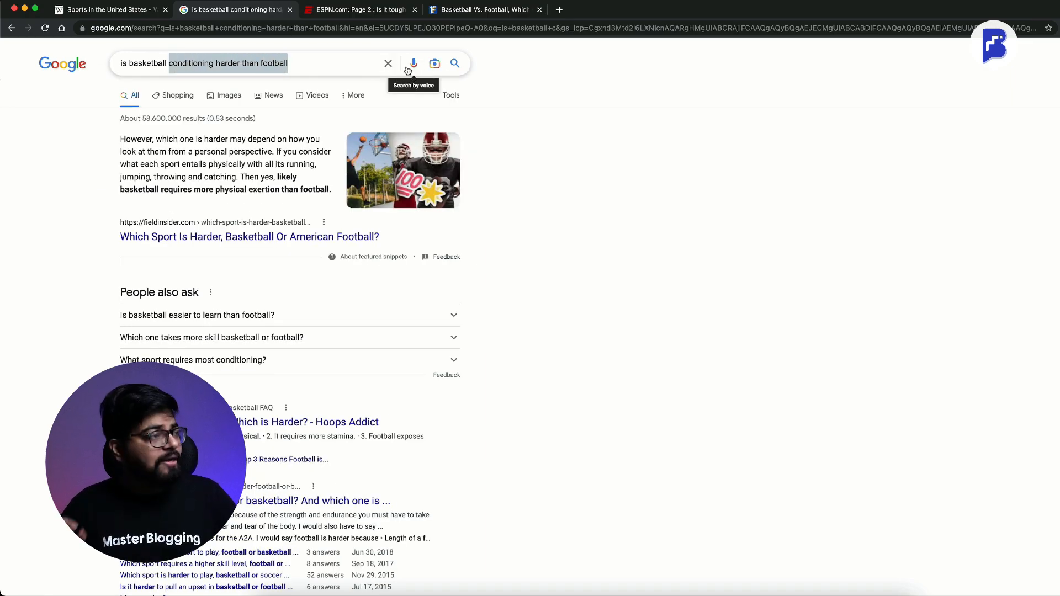
pyautogui.write('d')
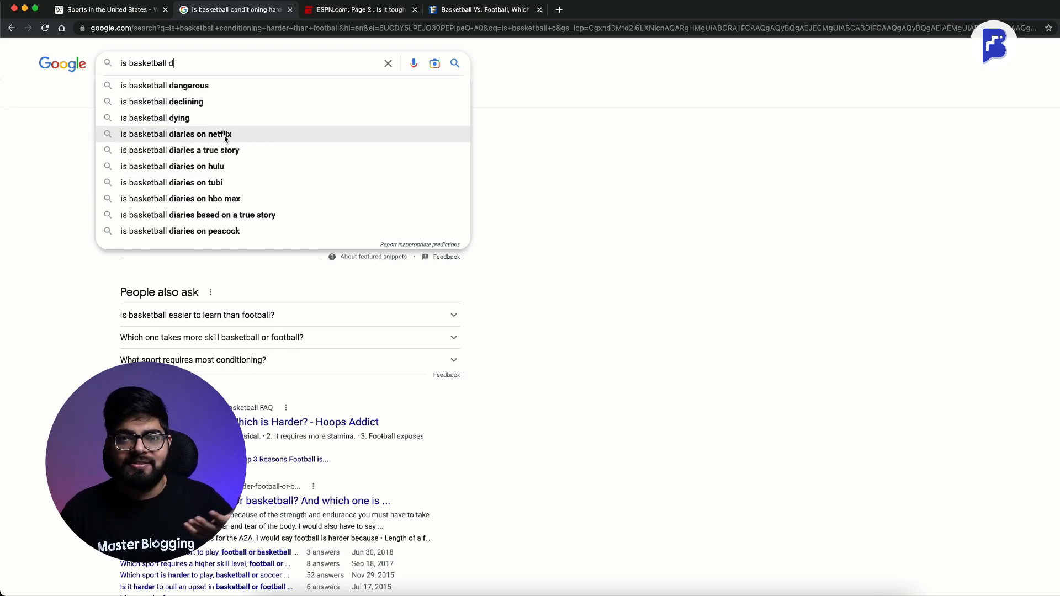
# - Check the suggestions for "is basketball e" and search for the suggested question "is basketball easier than volleyball"
pyautogui.moveTo(169, 63); pyautogui.dragTo(207, 62)
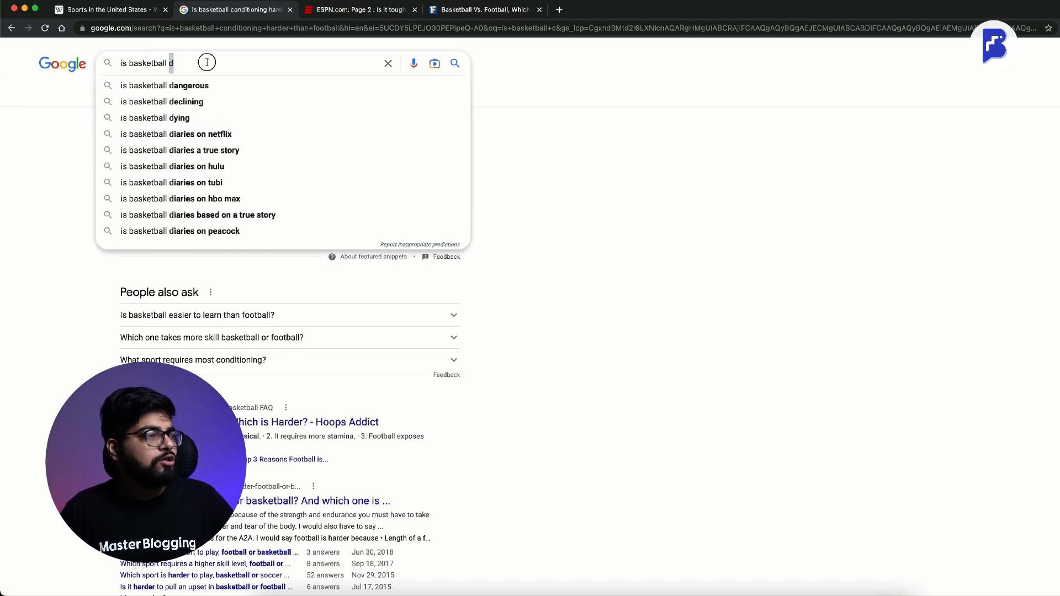
pyautogui.write('e')
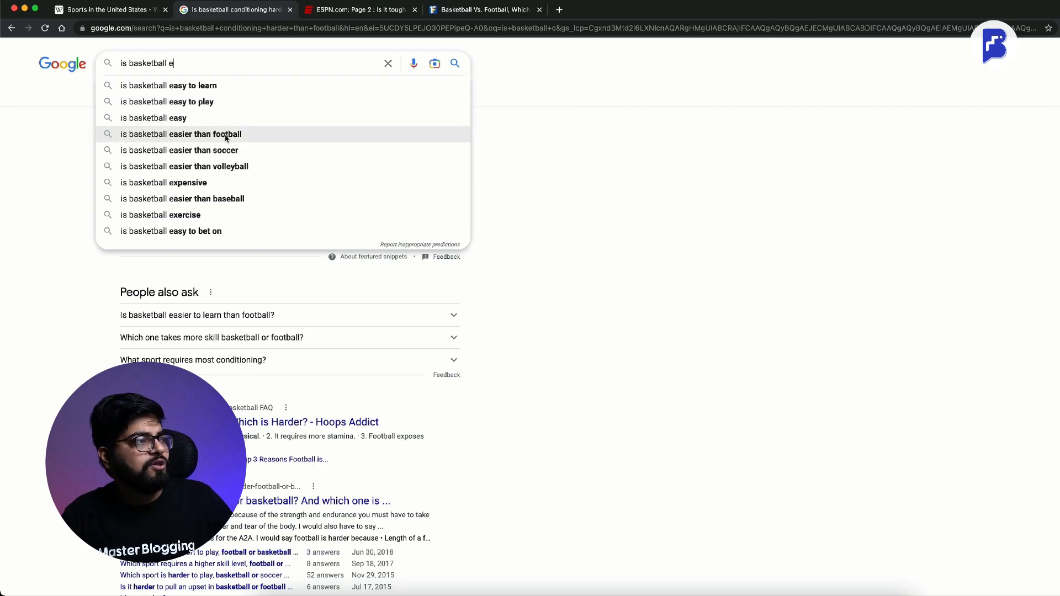
pyautogui.click(236, 168)
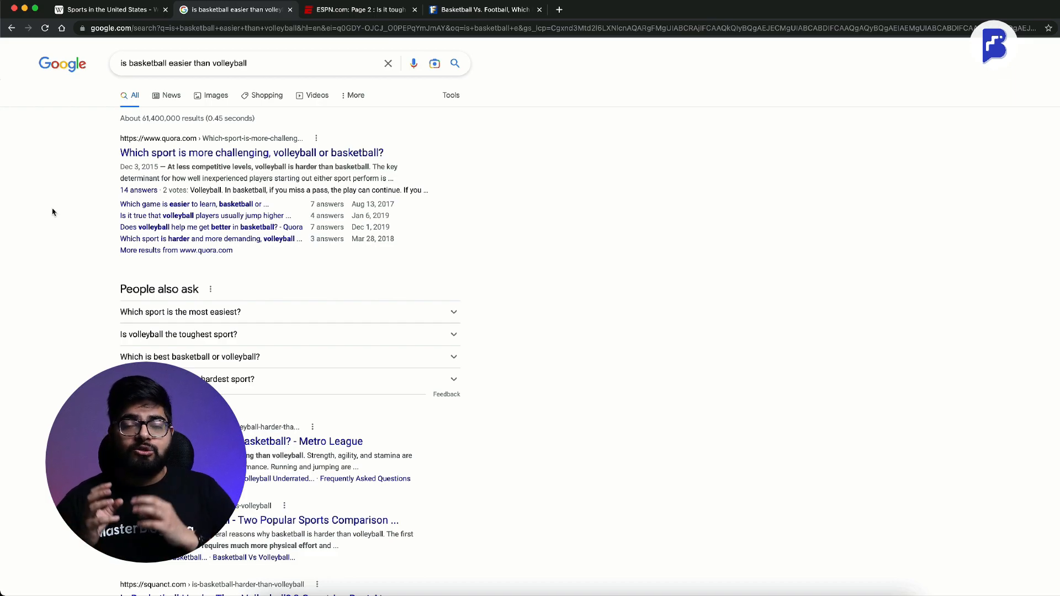
# - Open the Quora result "Which sport is more challenging, volleyball or basketball?" in a new tab and look through its answers
pyautogui.keyDown('super'); pyautogui.click(229, 157); pyautogui.keyUp('super')
pyautogui.click(595, 15)
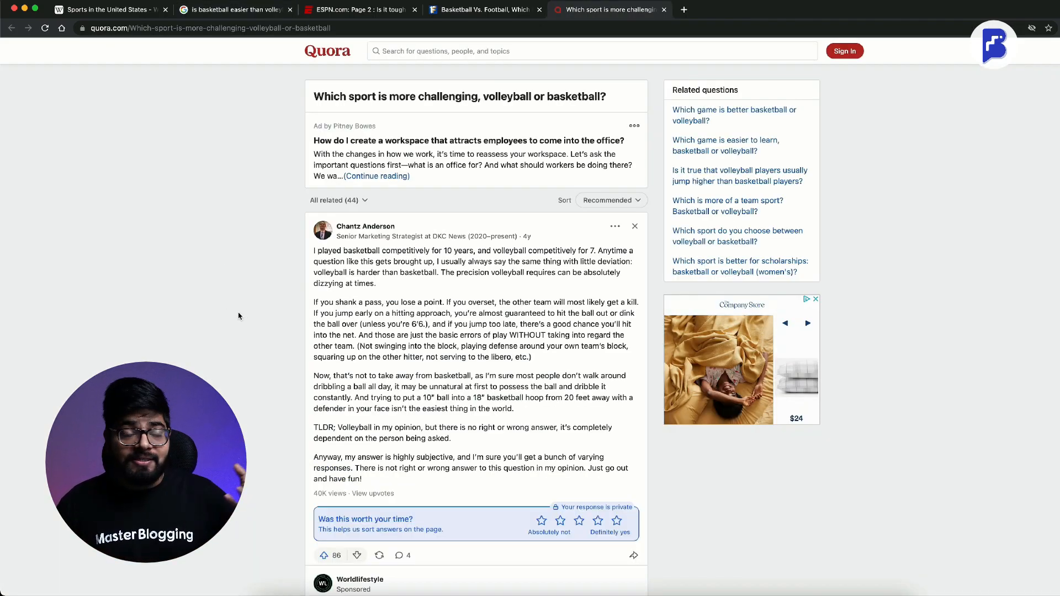
pyautogui.scroll(-1, 242, 316)
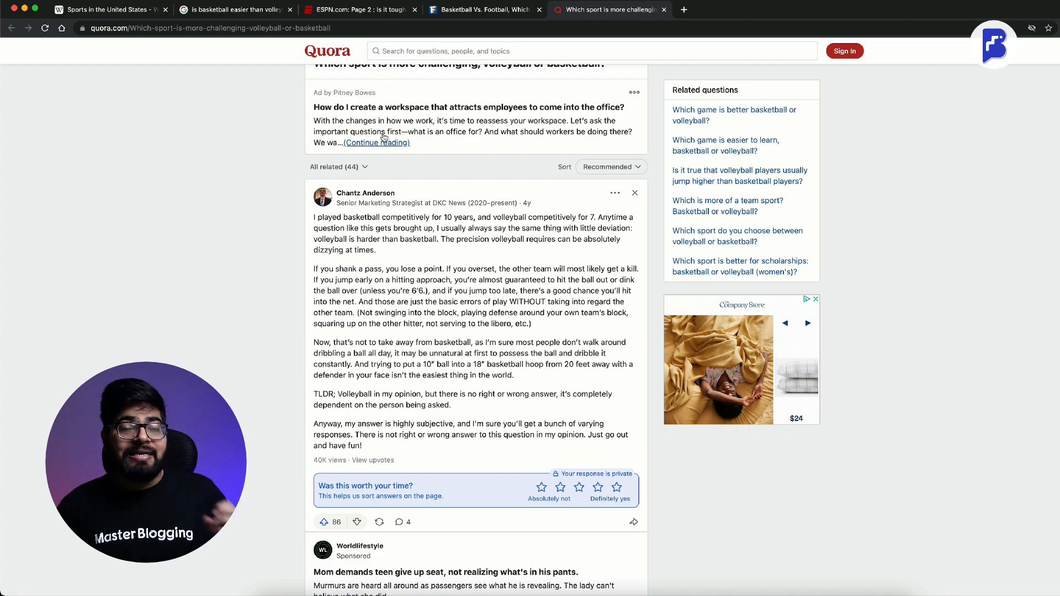
pyautogui.scroll(-7, 267, 219)
pyautogui.scroll(-8, 267, 219)
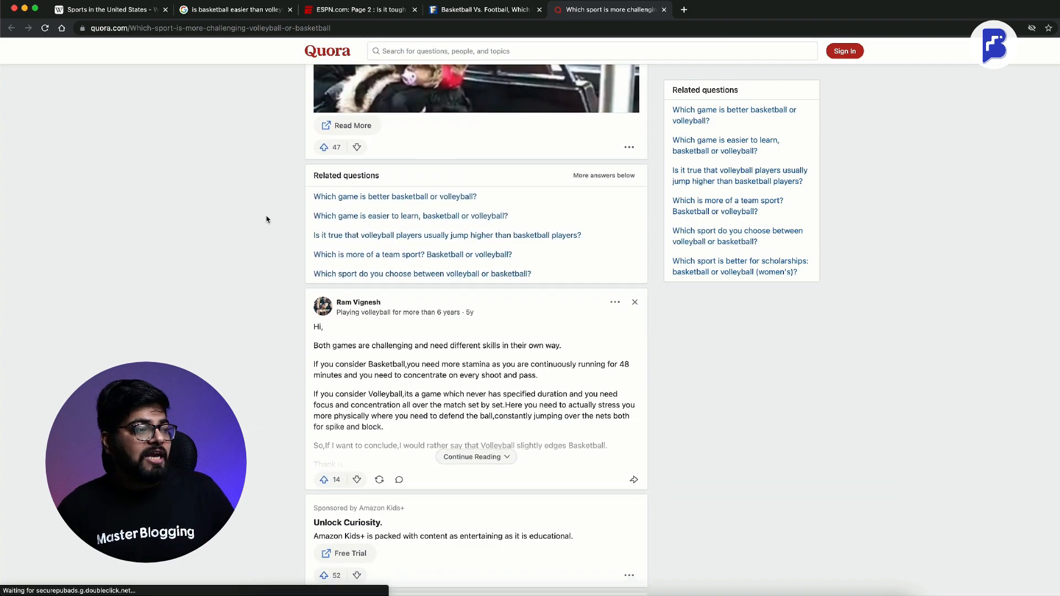
# - Expand two of the short Quora answers comparing volleyball and basketball and highlight their text
pyautogui.click(502, 265)
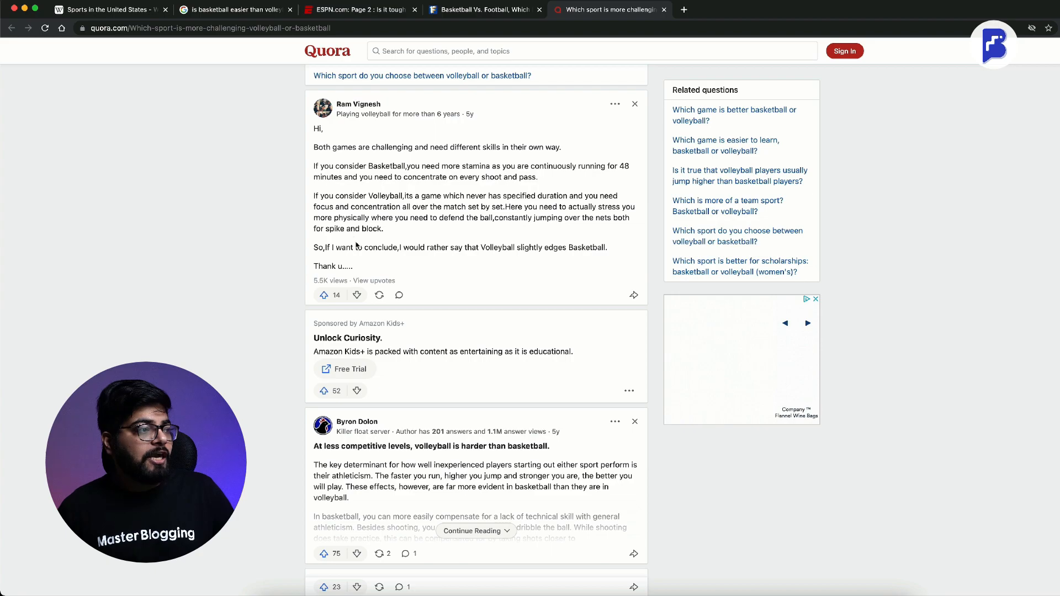
pyautogui.moveTo(315, 127); pyautogui.dragTo(354, 266)
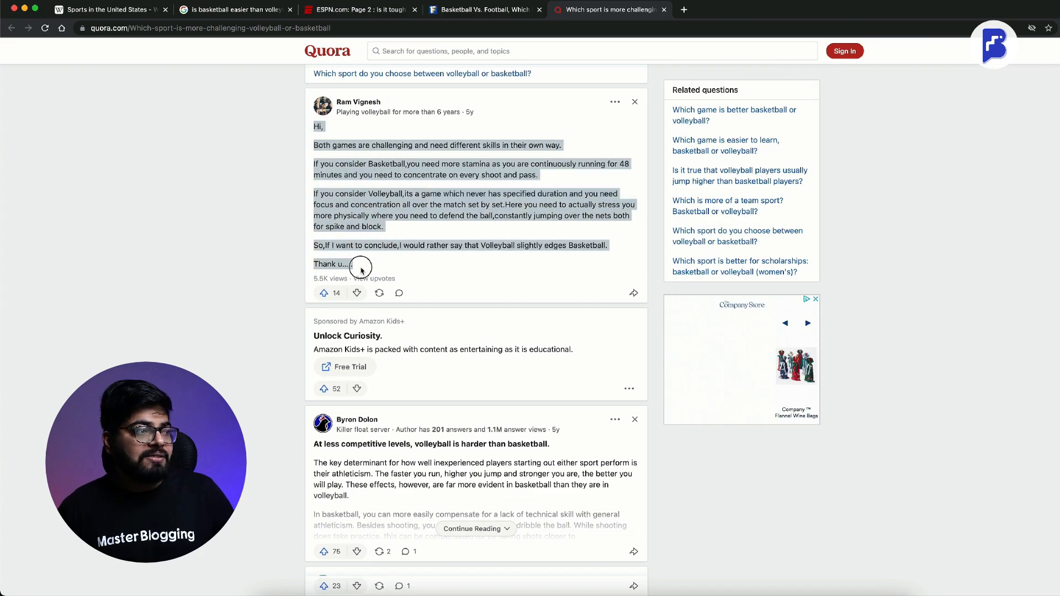
pyautogui.scroll(-6, 215, 263)
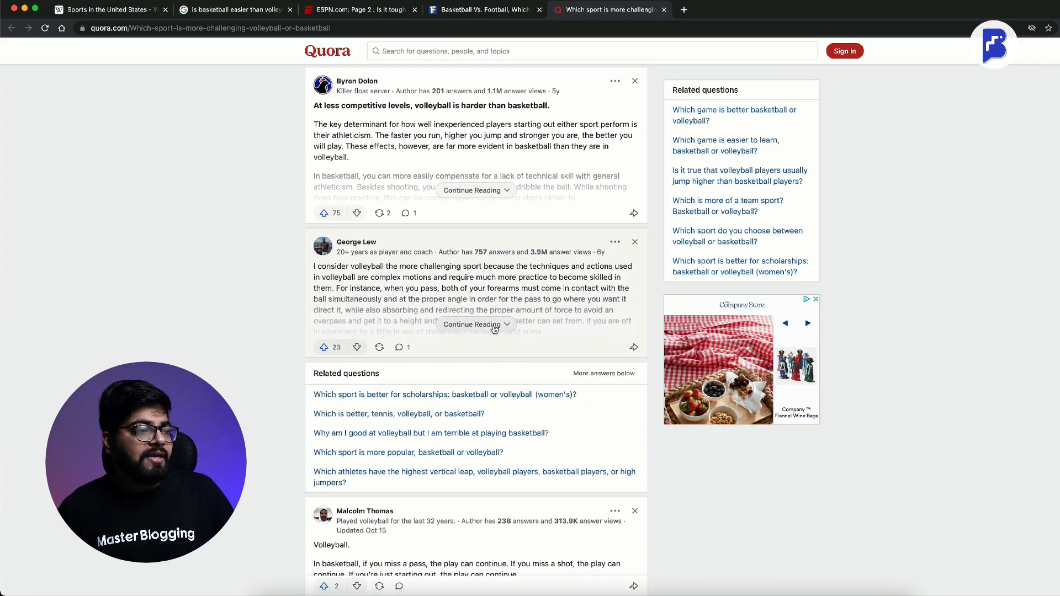
pyautogui.click(476, 324)
pyautogui.moveTo(363, 386); pyautogui.dragTo(307, 265)
pyautogui.click(260, 279)
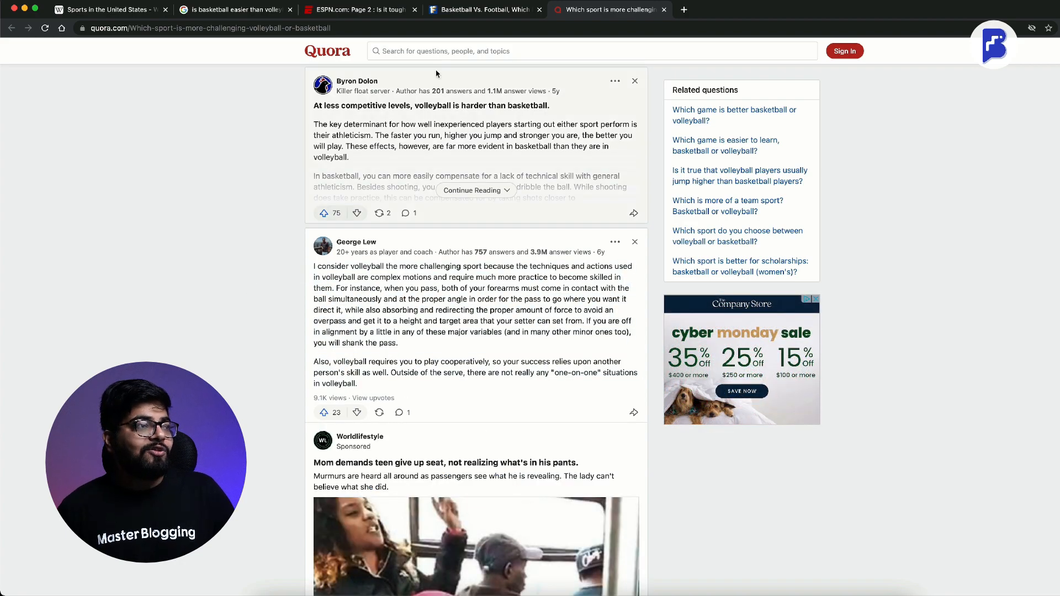
# - Return to the "is basketball easier than volleyball" results and skim them
pyautogui.click(456, 10)
pyautogui.click(353, 10)
pyautogui.click(232, 10)
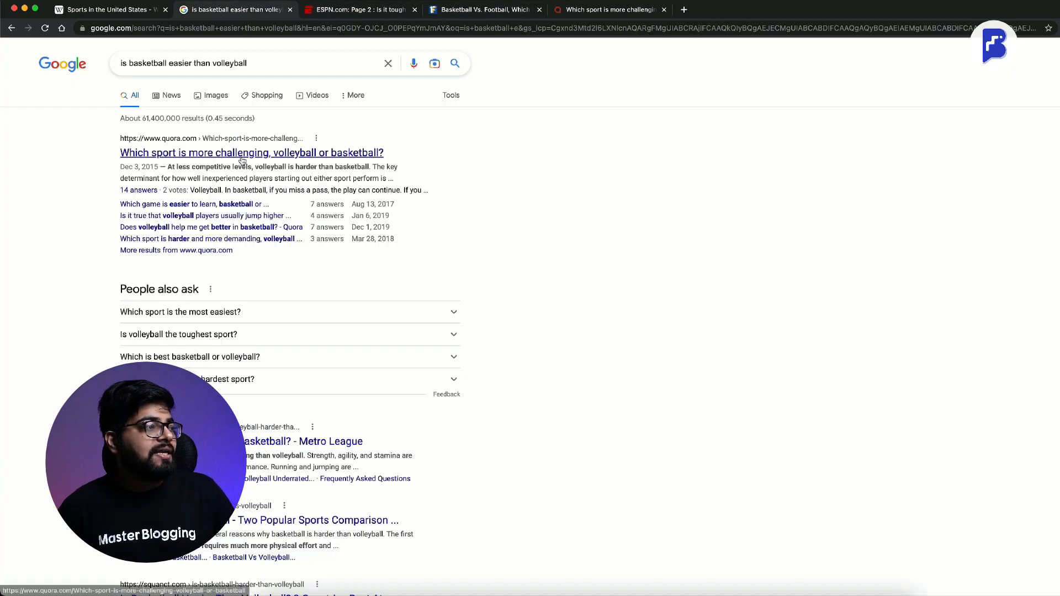
pyautogui.scroll(-4, 57, 305)
pyautogui.scroll(4, 55, 298)
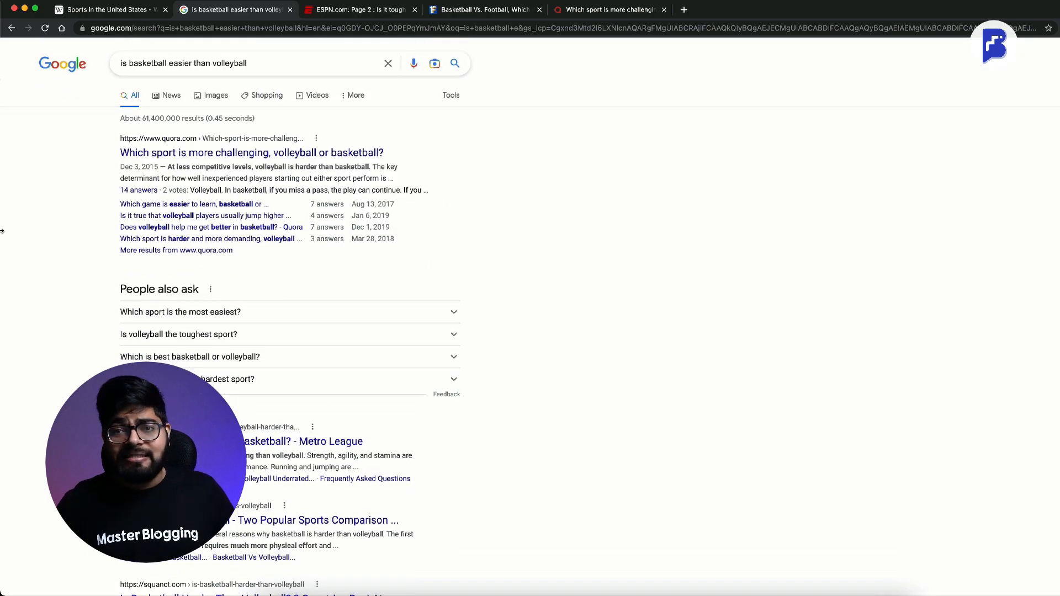
# - Examine the results below People also ask and highlight "Is Basketball Harder Than Volleyball?" in the squanct.com title
pyautogui.scroll(-5, 2, 225)
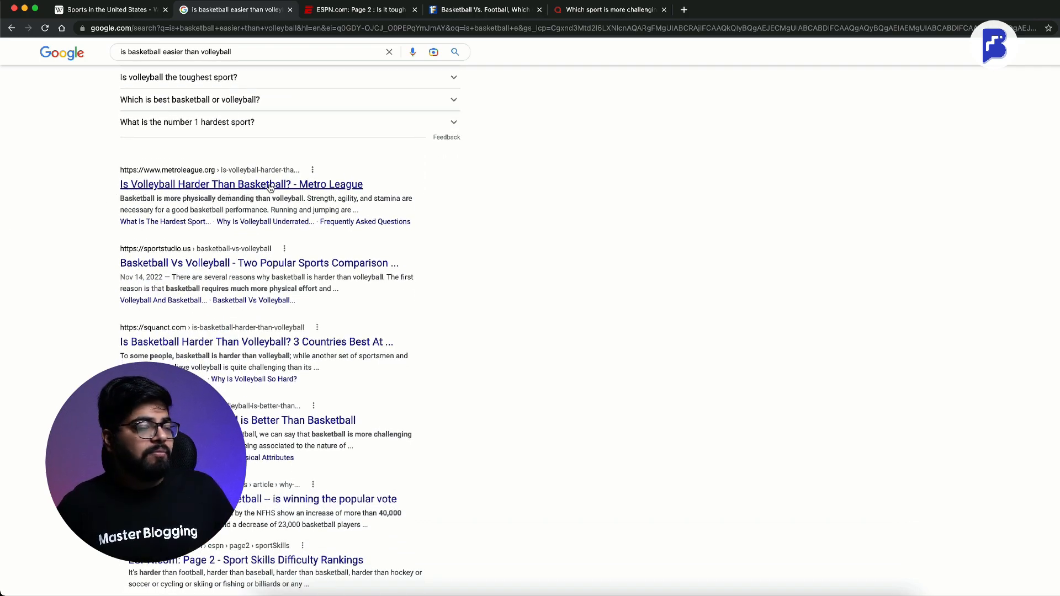
pyautogui.scroll(1, 190, 204)
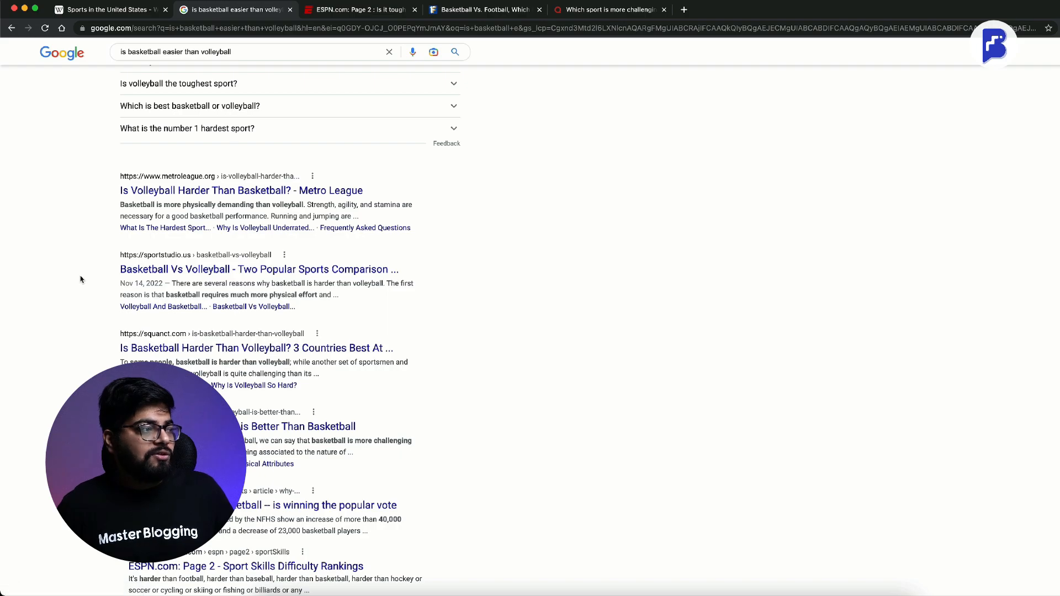
pyautogui.scroll(-3, 83, 279)
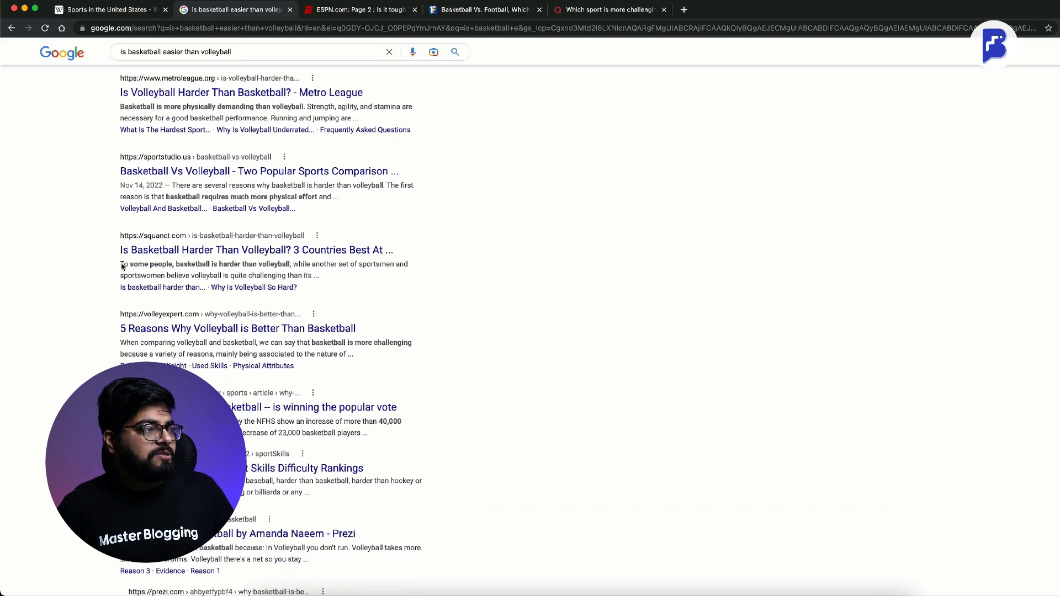
pyautogui.moveTo(113, 251); pyautogui.dragTo(291, 250)
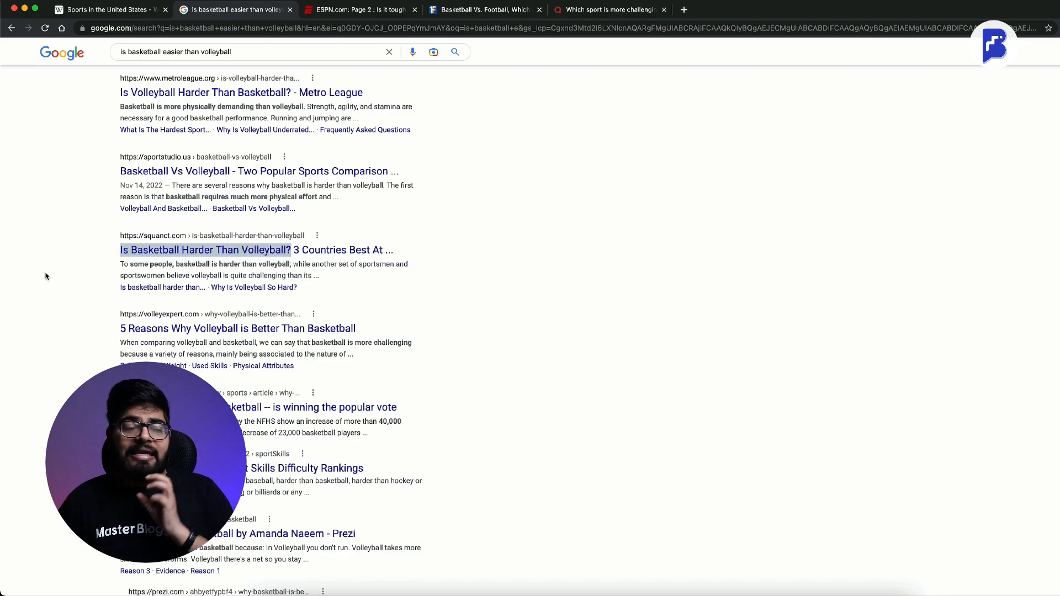
# - Replace the search query with "can basketball" and check the suggested questions
pyautogui.scroll(7, 45, 276)
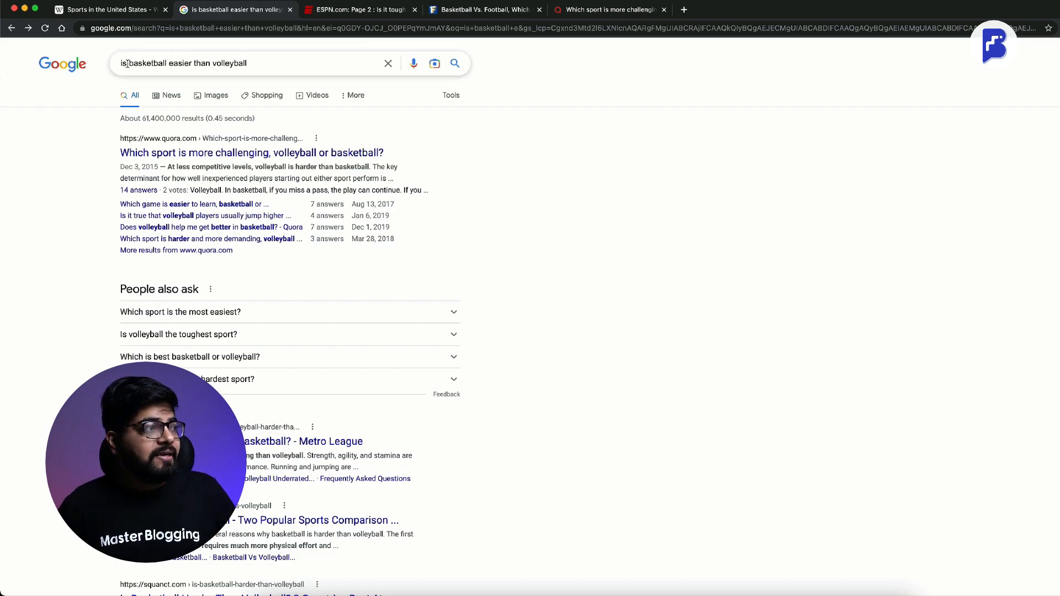
pyautogui.moveTo(262, 67); pyautogui.dragTo(102, 62)
pyautogui.press('BackSpace')
pyautogui.write('can basketball')
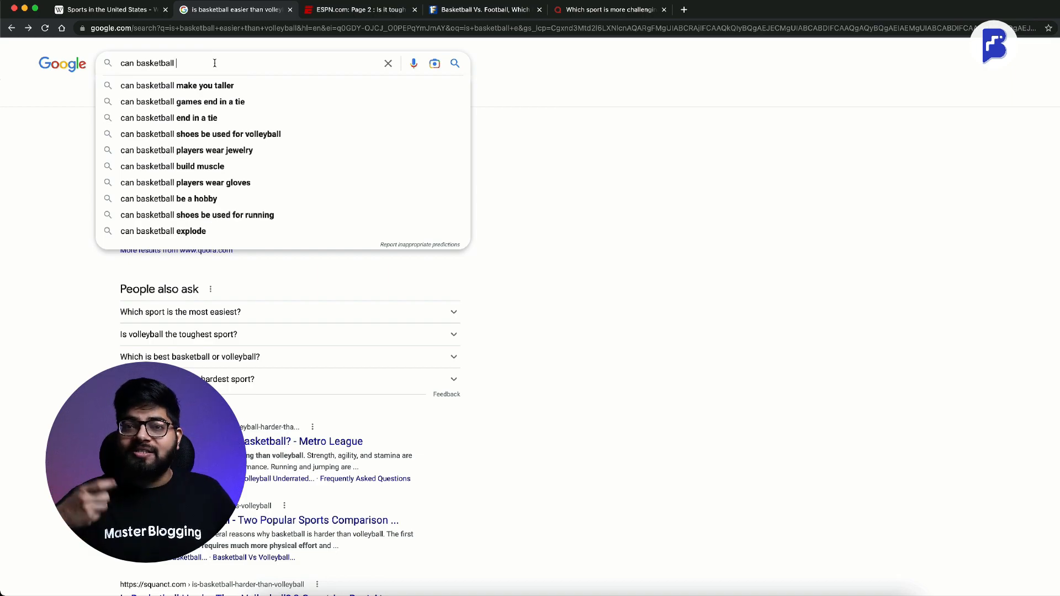
# - Check the suggestions for "can basketball a" and "can basketball b", and search for "can basketball be learned or is it in the genes"
pyautogui.write('a')
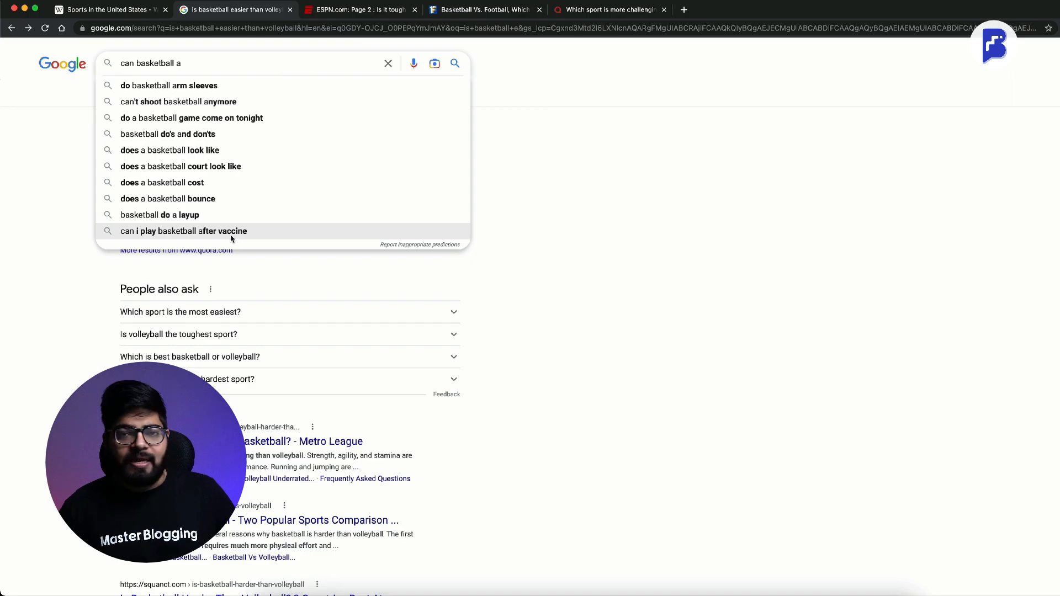
pyautogui.moveTo(176, 60); pyautogui.dragTo(215, 62)
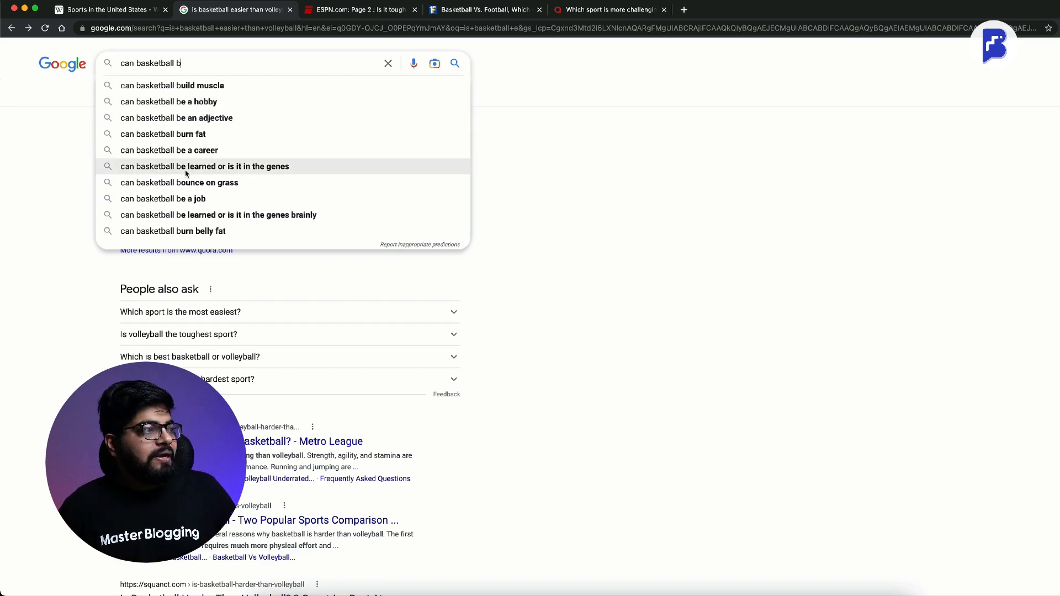
pyautogui.click(245, 168)
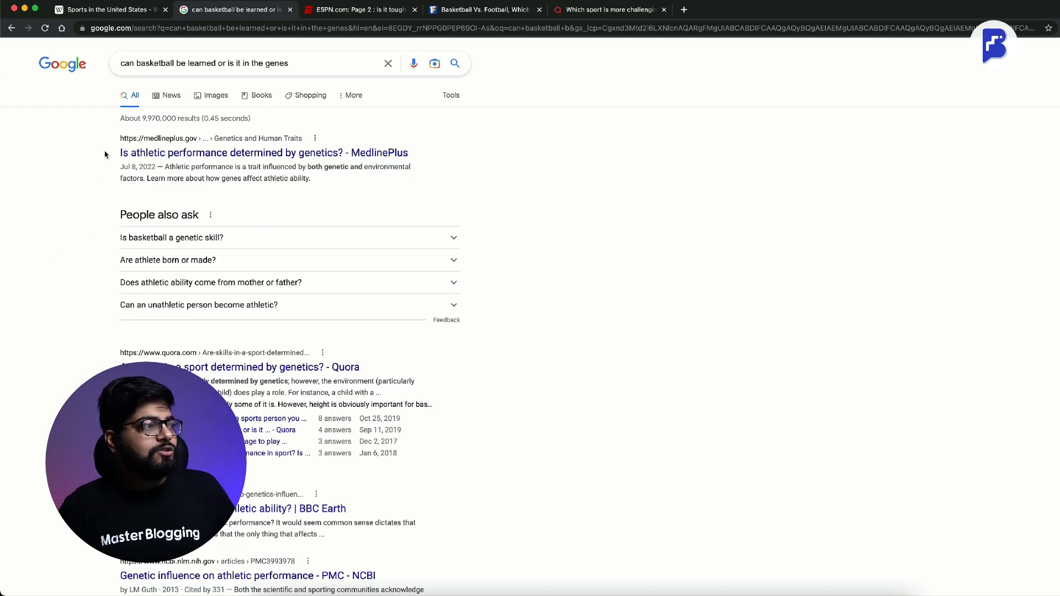
# - Examine the top results for the genes query, highlighting the question titles of the MedlinePlus and Quora results
pyautogui.moveTo(120, 153); pyautogui.dragTo(344, 153)
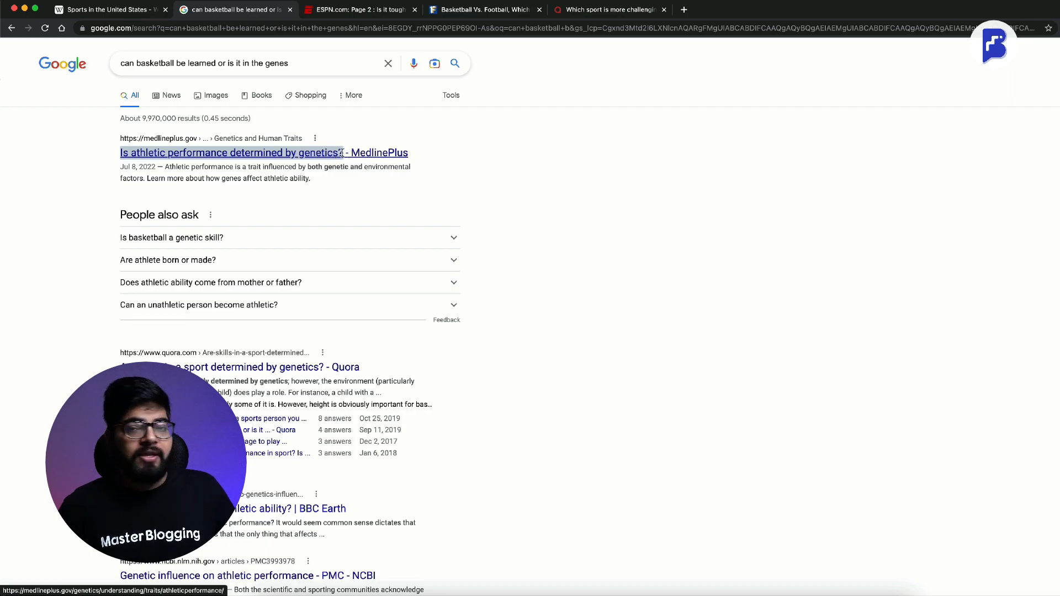
pyautogui.click(49, 201)
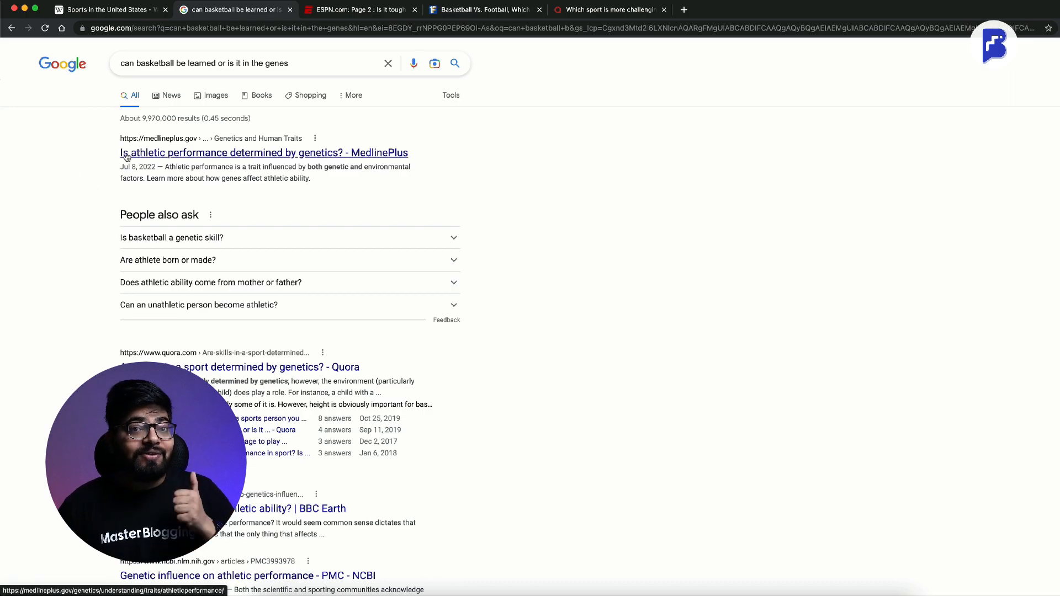
pyautogui.scroll(-3, 102, 190)
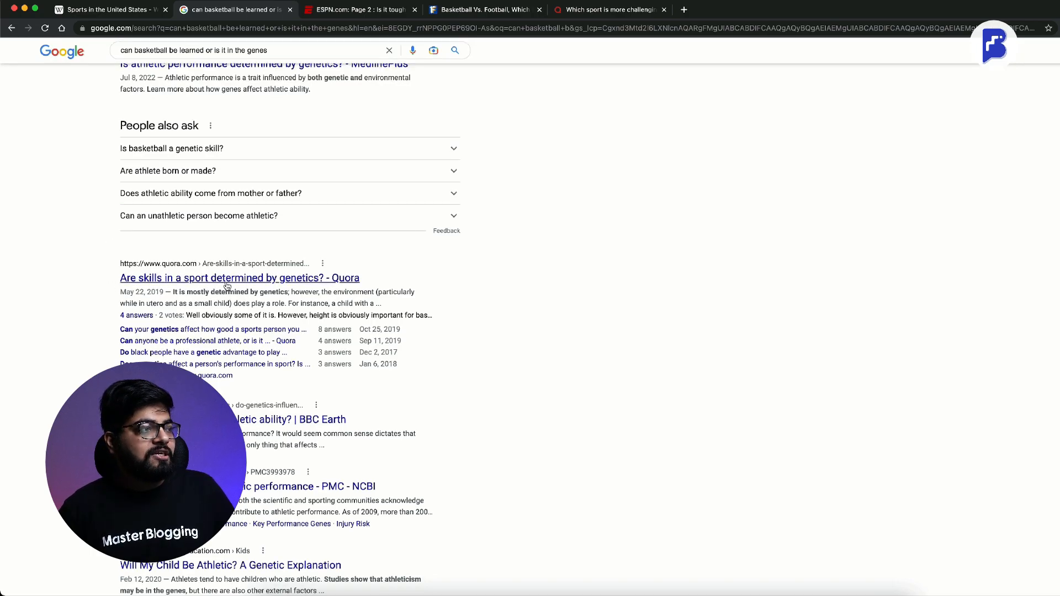
pyautogui.moveTo(113, 278); pyautogui.dragTo(230, 276)
pyautogui.click(69, 270)
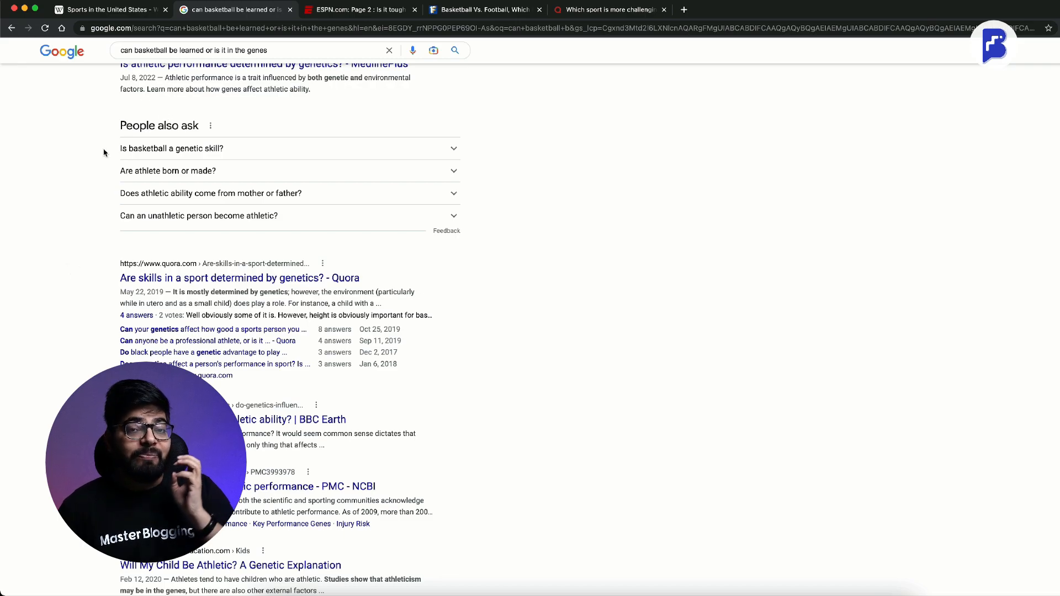
# - Review the remaining results for how directly their titles answer the query, from BBC Earth down to the related searches
pyautogui.scroll(-3, 77, 208)
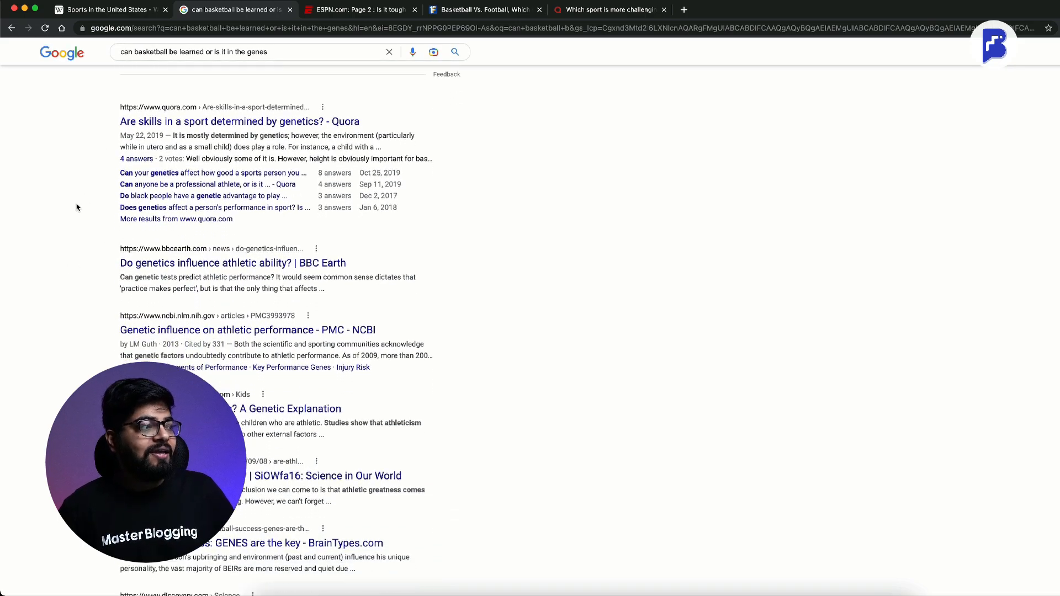
pyautogui.scroll(-1, 83, 213)
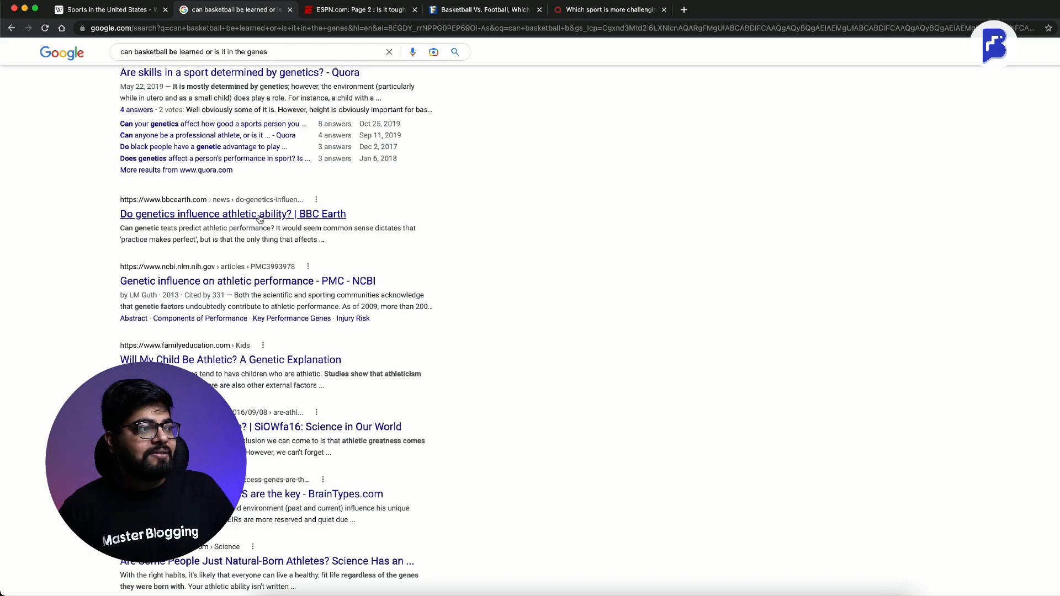
pyautogui.scroll(-1, 62, 234)
pyautogui.scroll(-3, 61, 234)
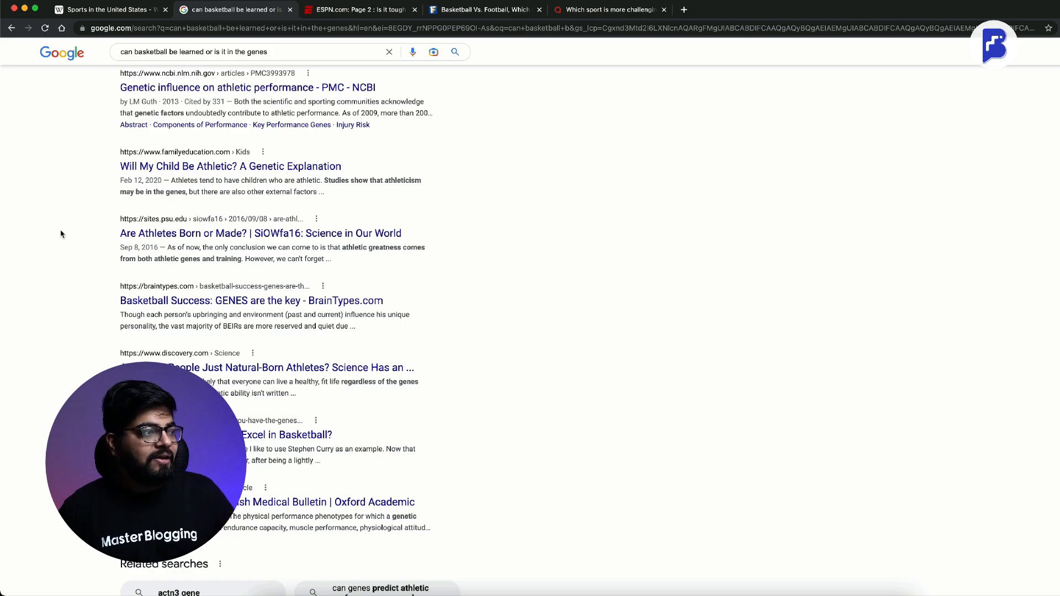
pyautogui.scroll(-2, 62, 234)
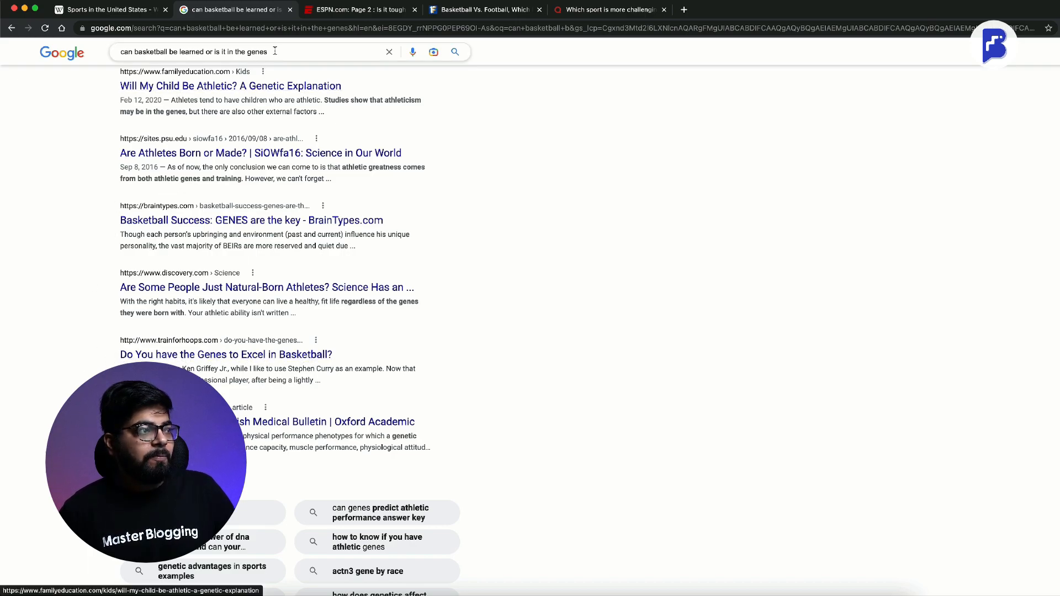
# - Check the suggestions for "can basketball i" and search for "can you play basketball in running shoes"
pyautogui.scroll(10, 65, 286)
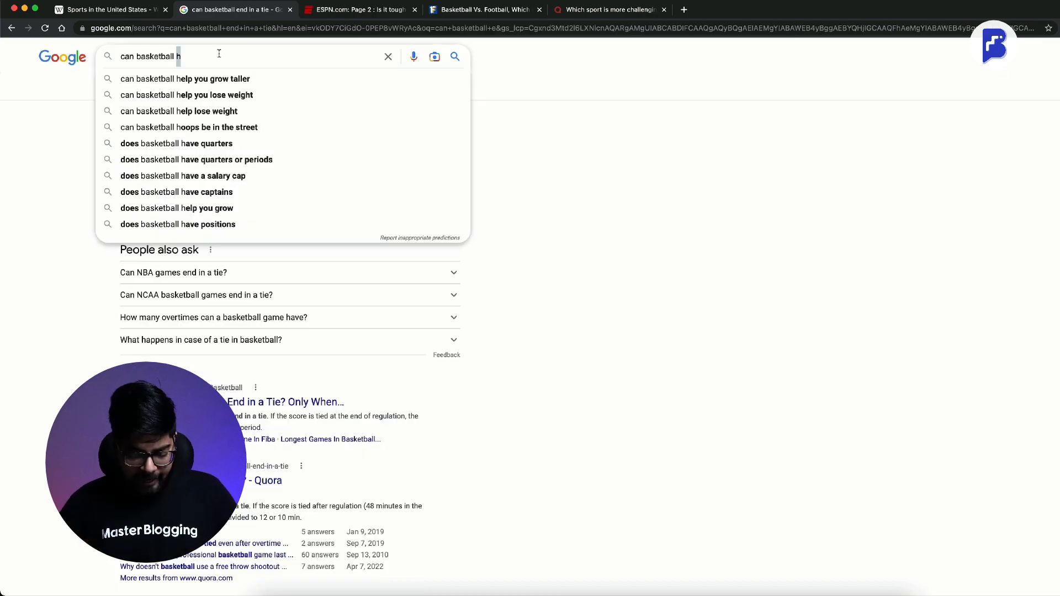
pyautogui.write('i')
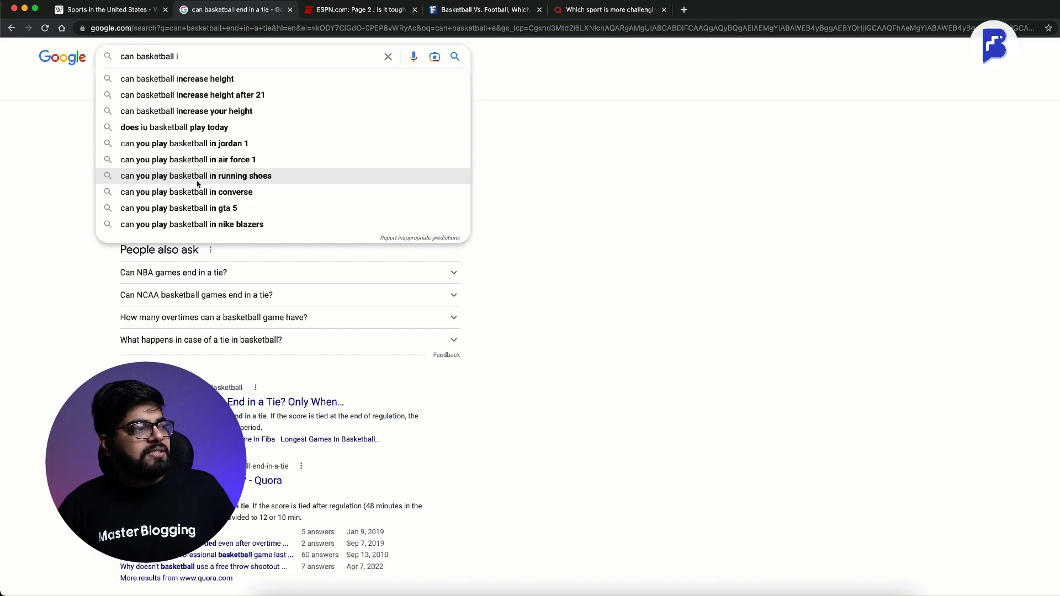
pyautogui.click(242, 183)
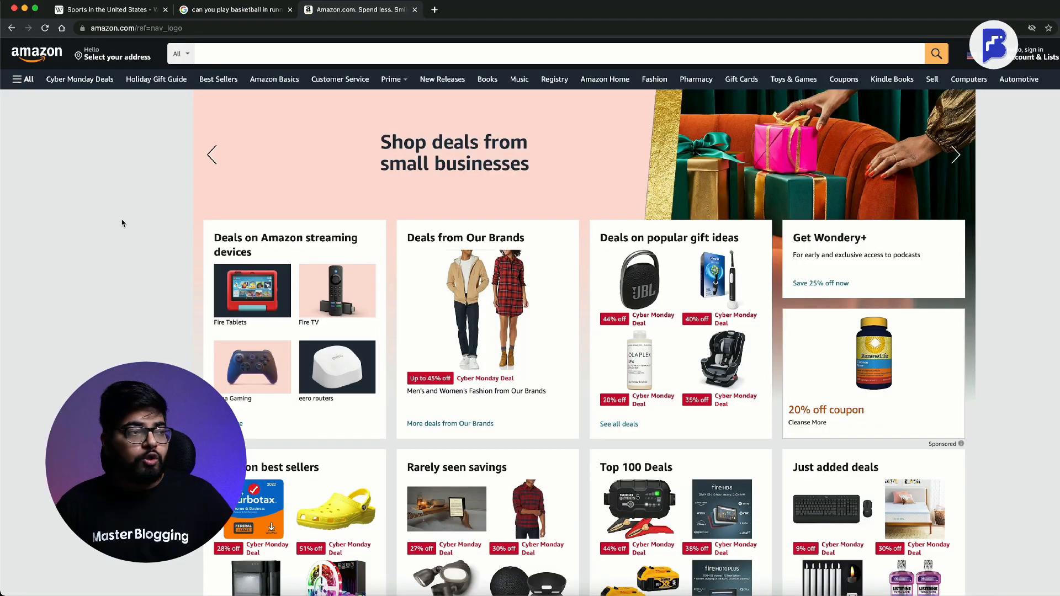
# - Search Amazon for "basketball shoes" using the matching suggestion
pyautogui.click(289, 52)
pyautogui.write('bask')
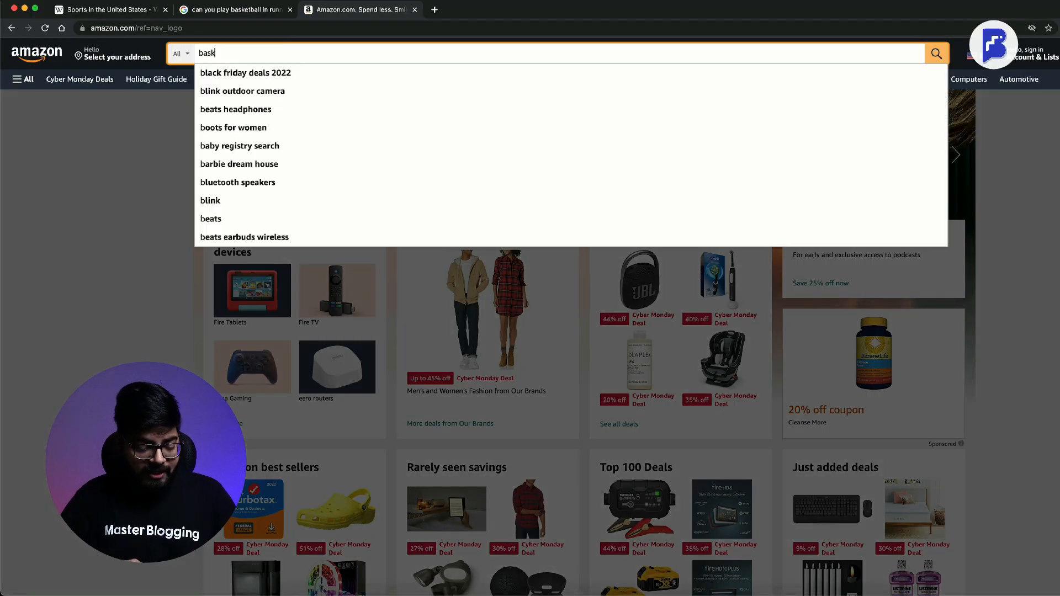
pyautogui.write('etball shoes')
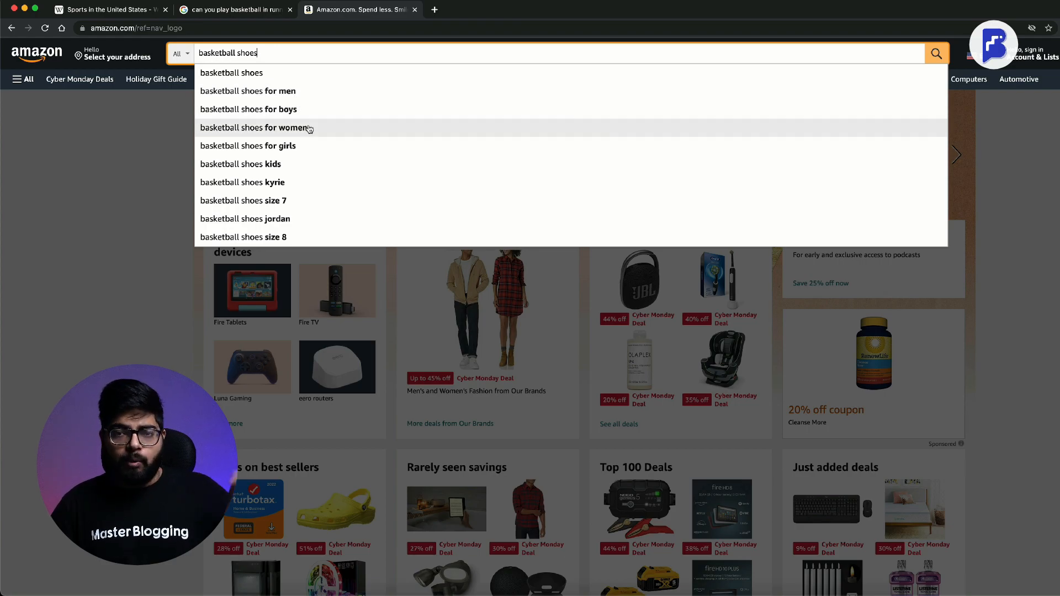
pyautogui.click(244, 76)
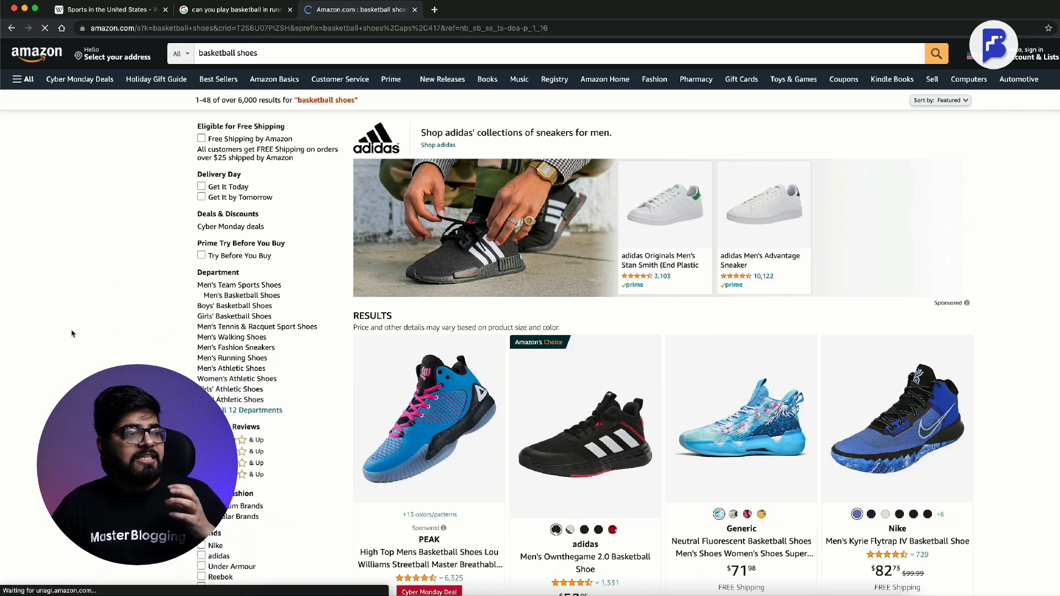
# - Browse the basketball shoe listings and their prices, and open the PEAK High Top Mens Basketball Shoes product
pyautogui.scroll(-3, 69, 331)
pyautogui.scroll(-1, 69, 331)
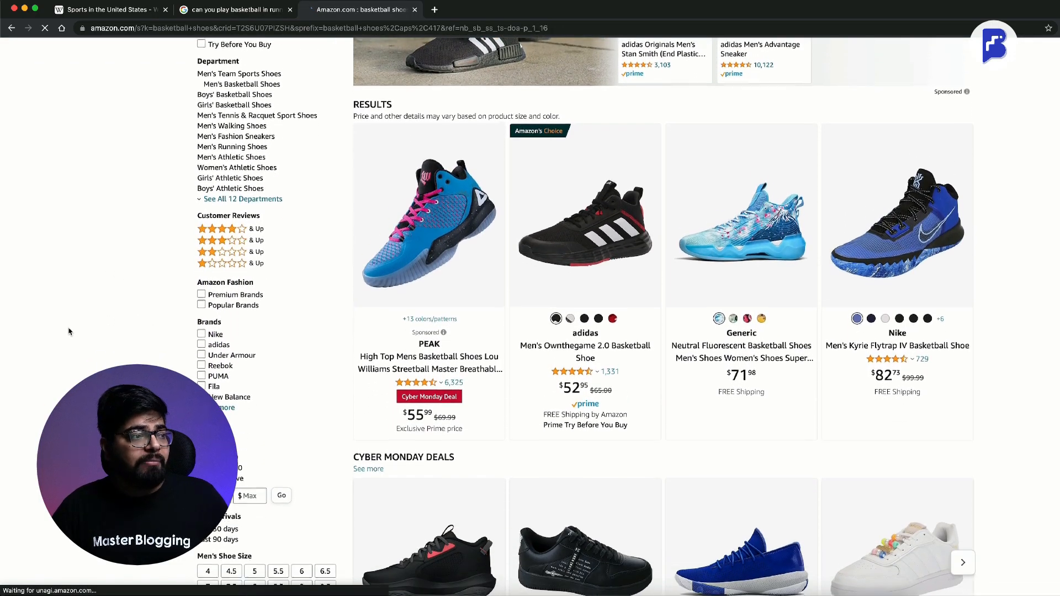
pyautogui.scroll(-1, 69, 331)
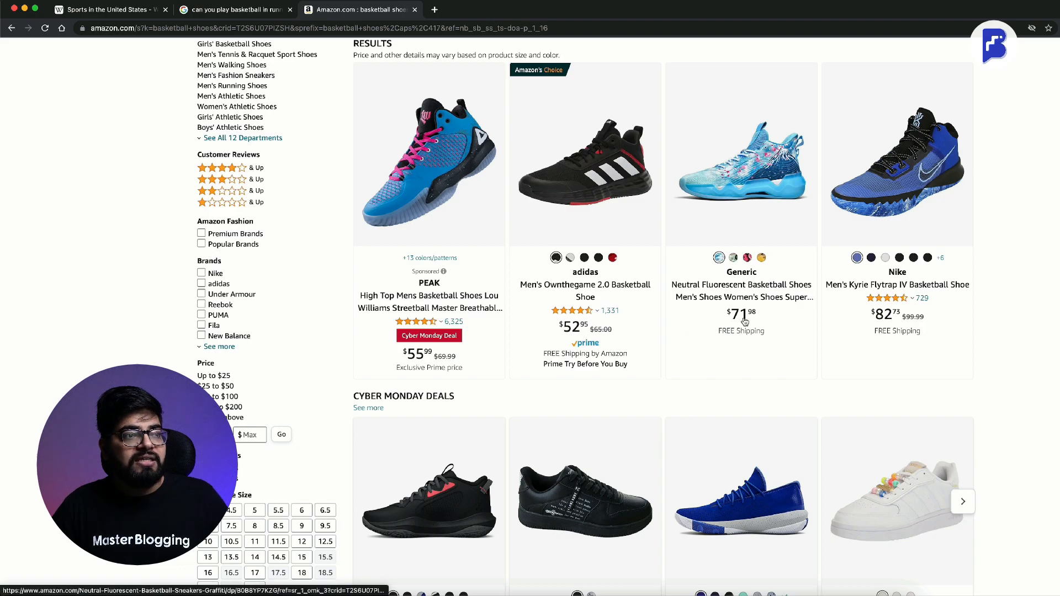
pyautogui.scroll(-6, 868, 322)
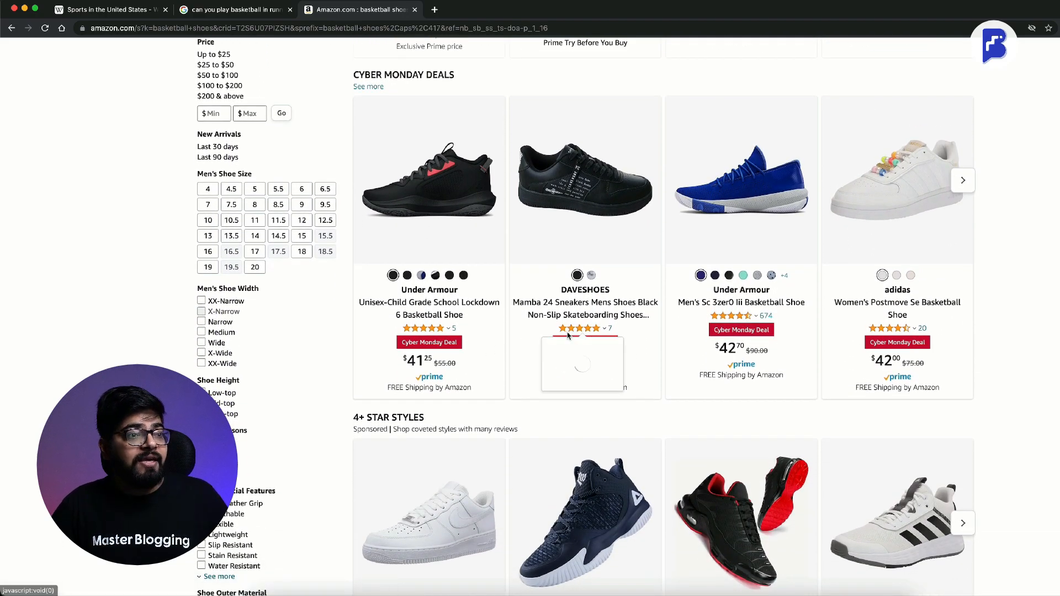
pyautogui.scroll(5, 504, 309)
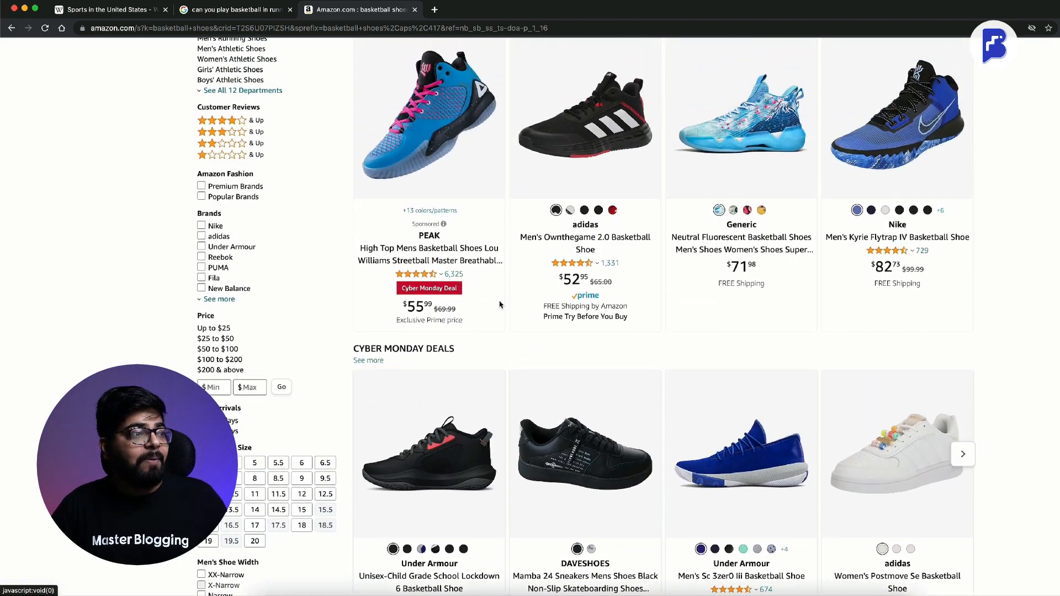
pyautogui.click(442, 253)
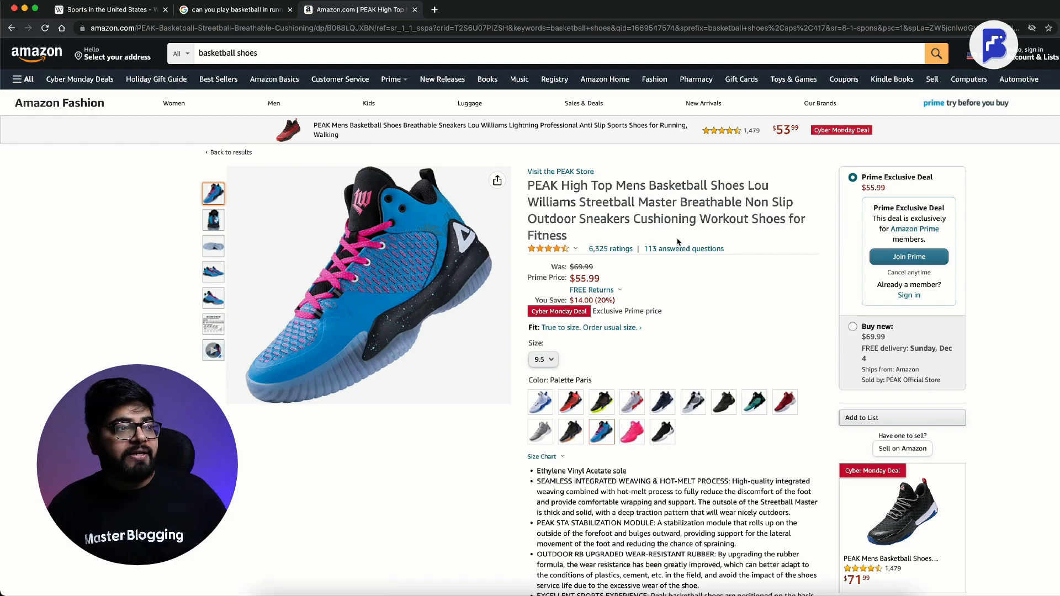
# - Examine the PEAK shoe's rating, price and product description on its page
pyautogui.moveTo(563, 254)
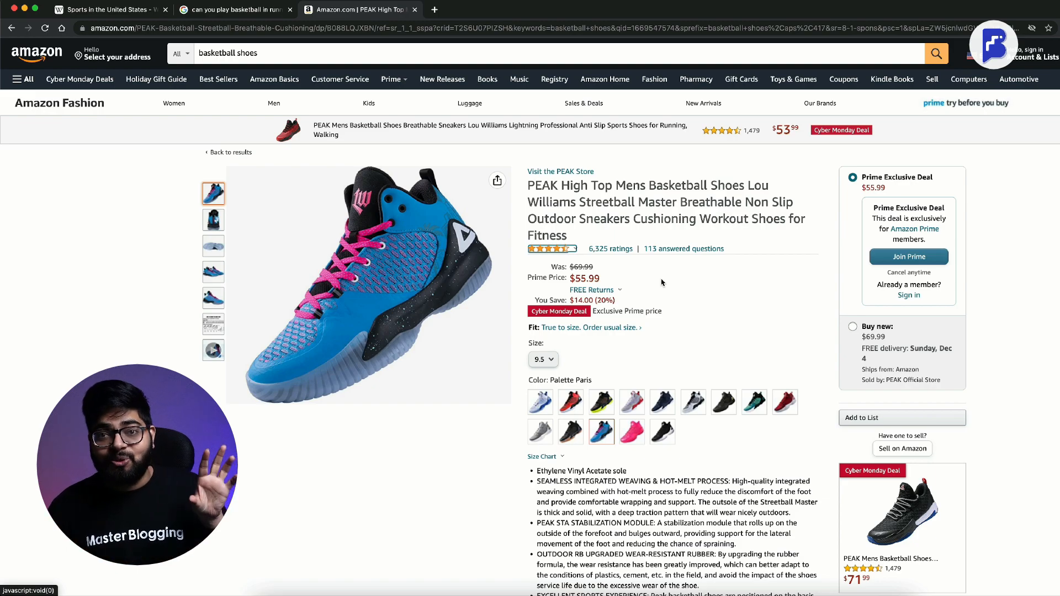
pyautogui.scroll(-1, 662, 282)
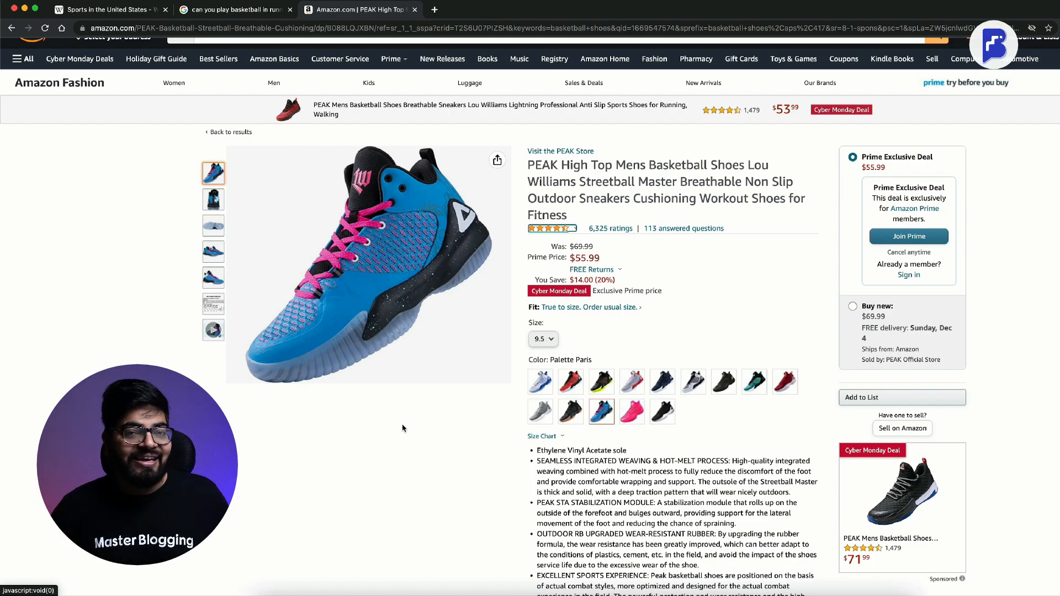
pyautogui.scroll(-4, 401, 429)
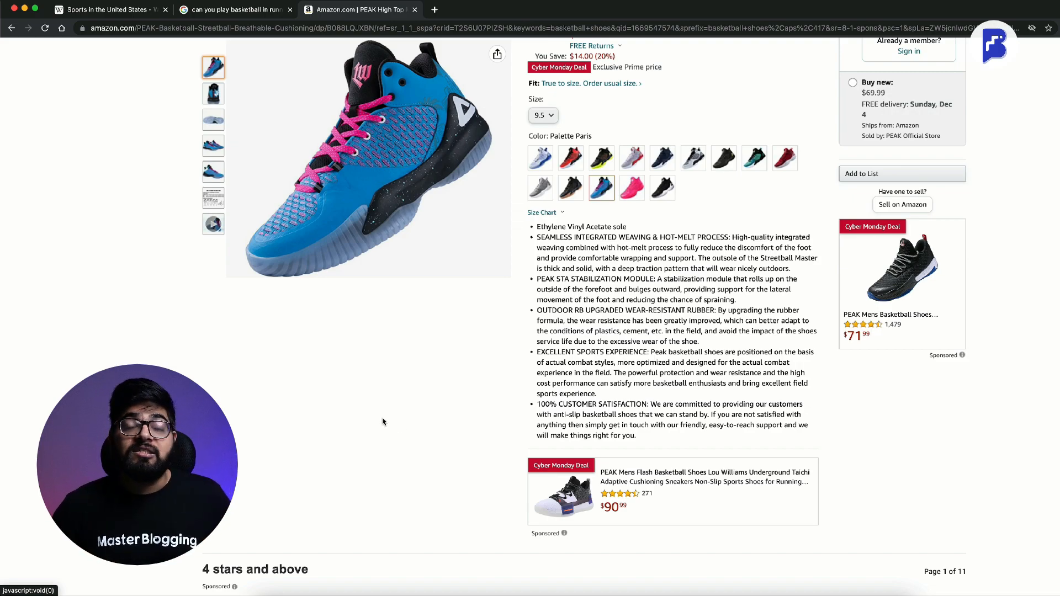
pyautogui.scroll(4, 383, 422)
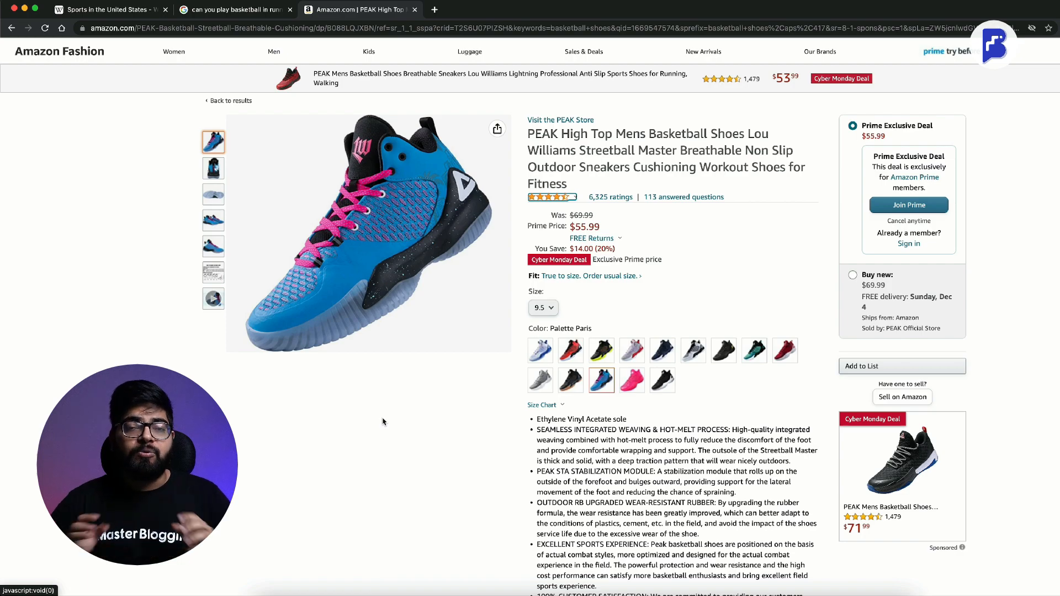
pyautogui.scroll(1, 403, 422)
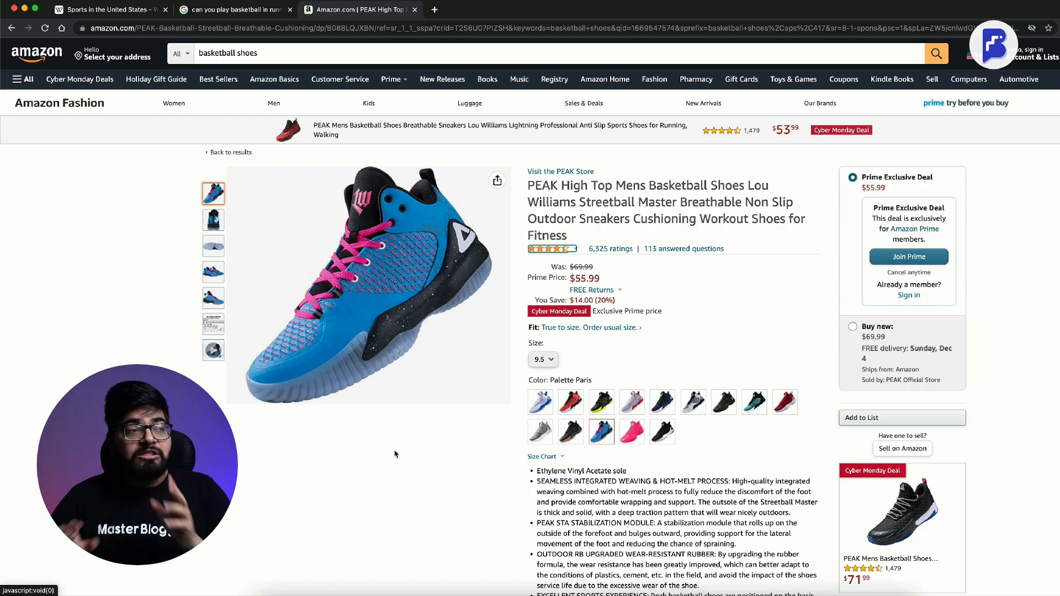
# - Return to the "can you play basketball in running shoes" results and highlight the People also ask heading
pyautogui.click(232, 11)
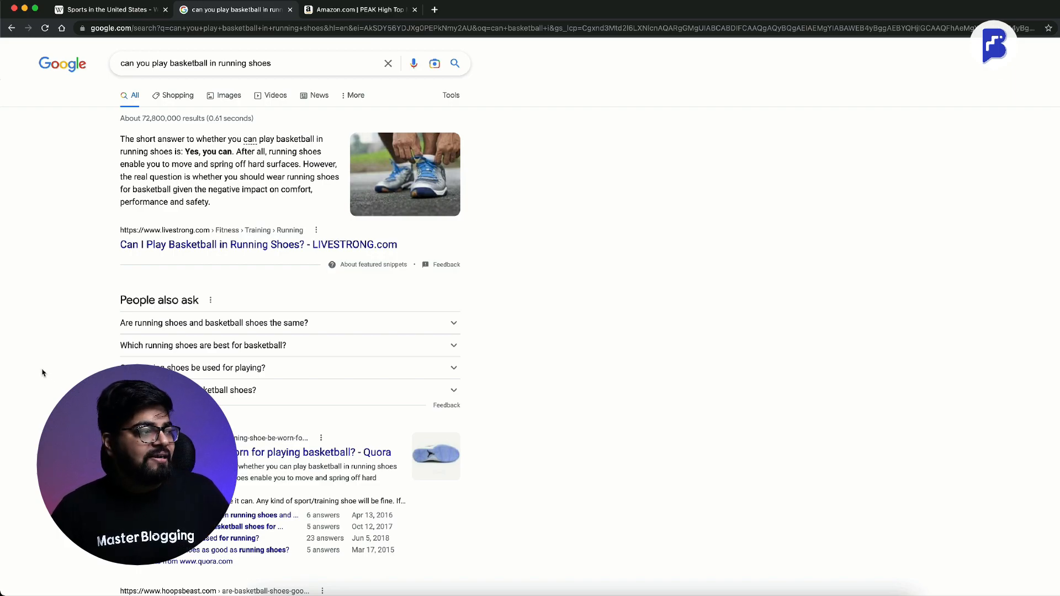
pyautogui.moveTo(120, 300); pyautogui.dragTo(204, 301)
pyautogui.click(70, 339)
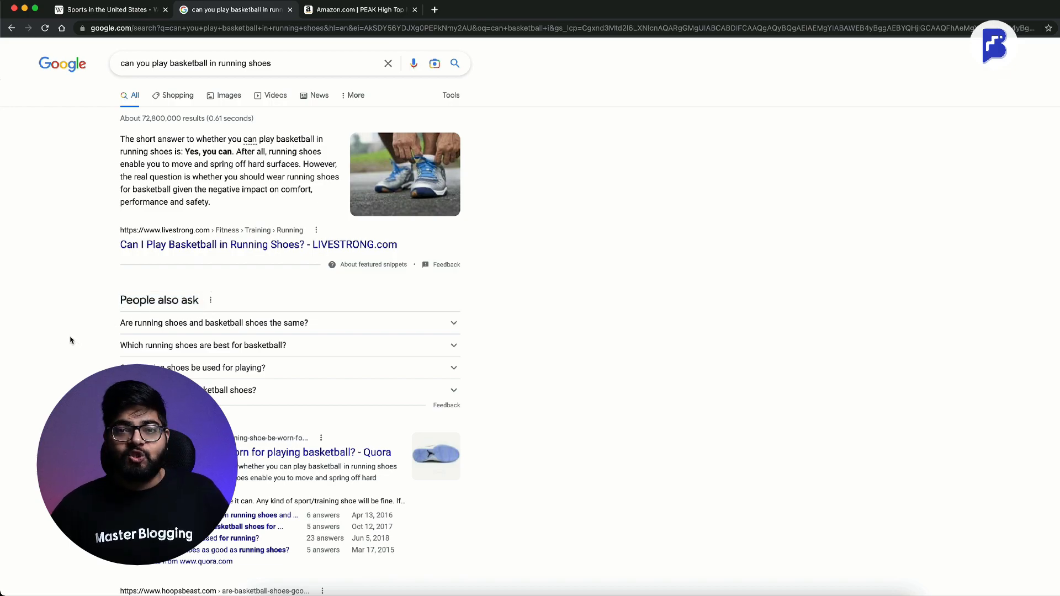